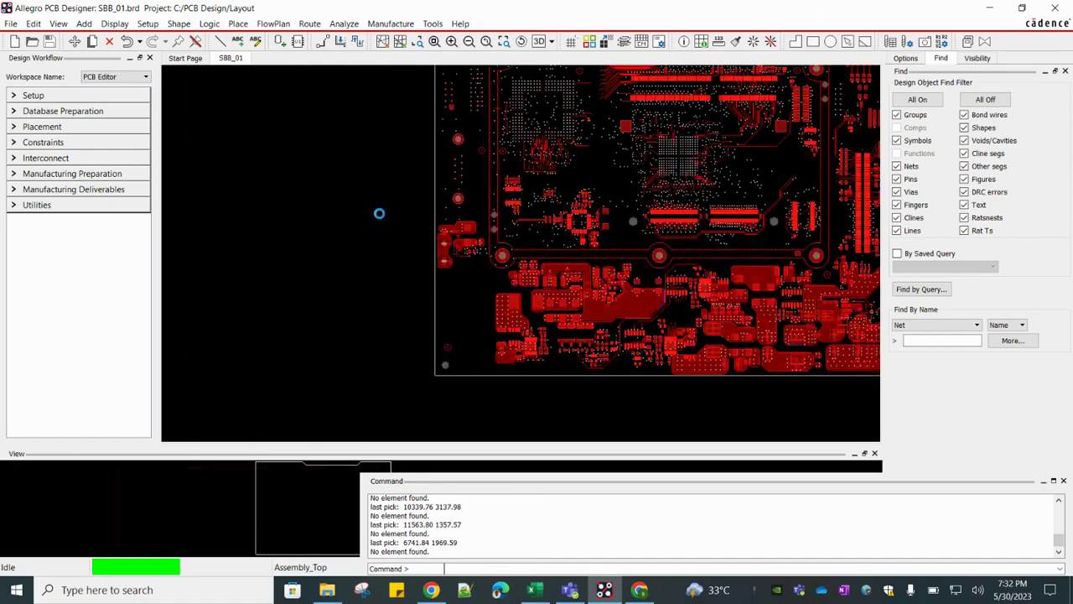
pyautogui.scroll(-1, 379, 214)
# Zoom the canvas until the whole SBB_01.brd board outline is visible
pyautogui.scroll(1, 521, 172)
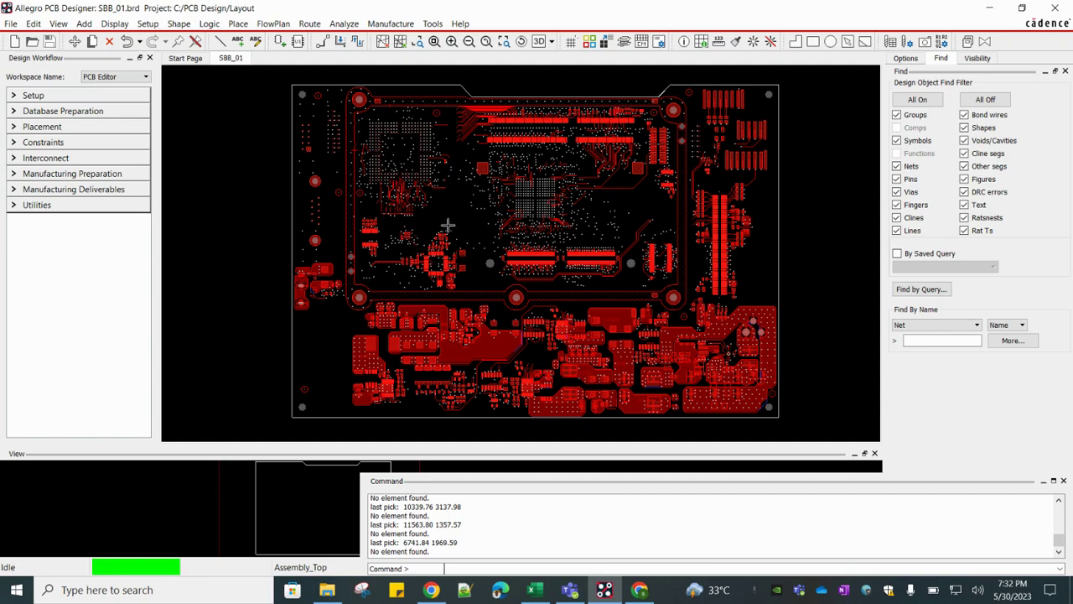
# Generate the LAY_1 artwork film as LAY_1.art in the Layout folder, accepting the warnings
pyautogui.click(391, 24)
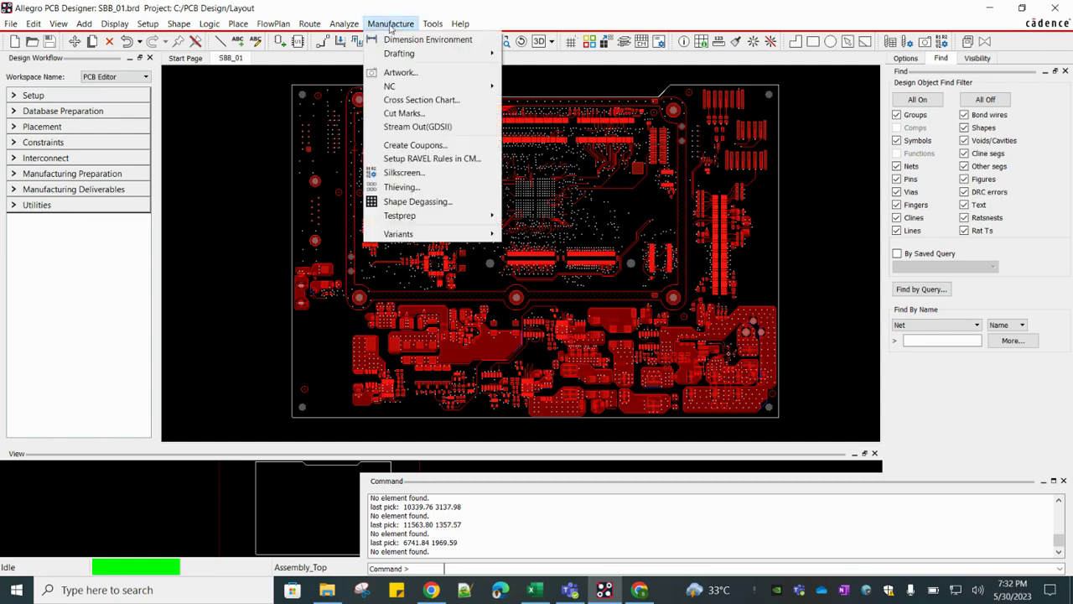
pyautogui.click(400, 74)
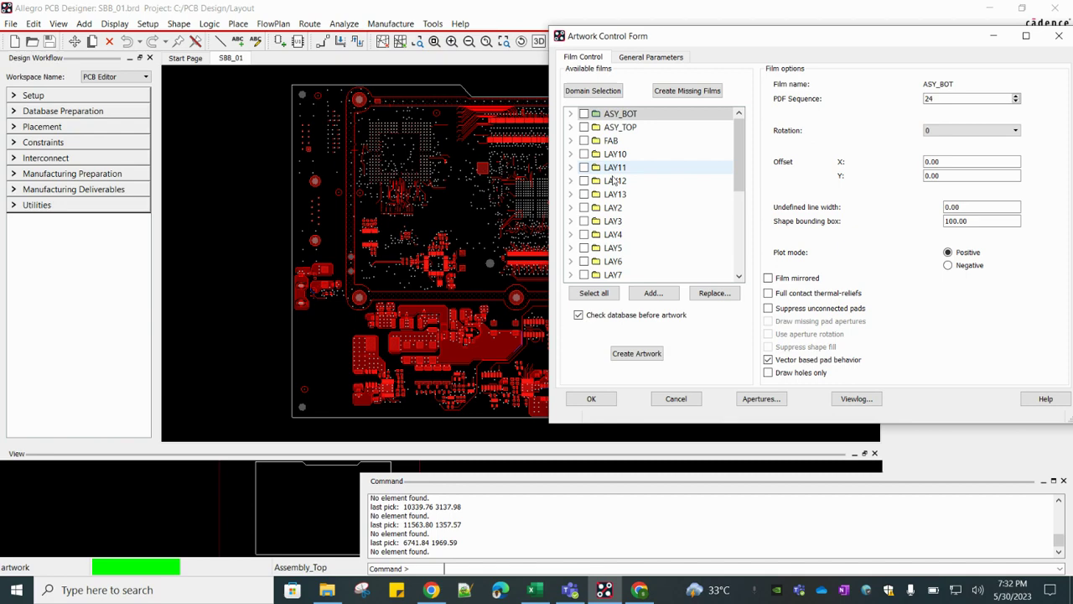
pyautogui.scroll(-1, 639, 250)
pyautogui.scroll(-1, 639, 250)
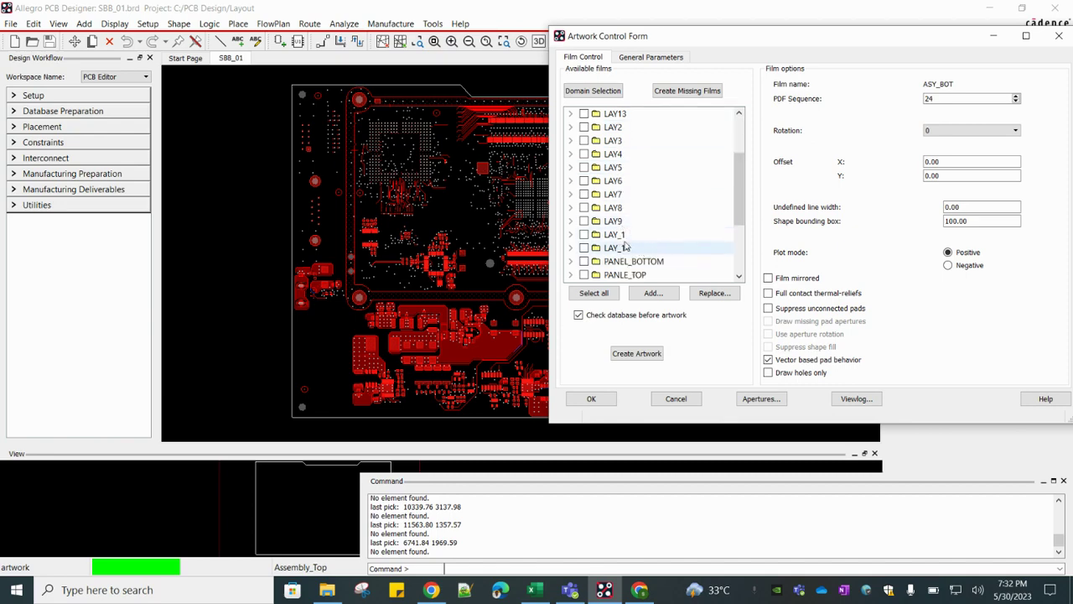
pyautogui.click(585, 235)
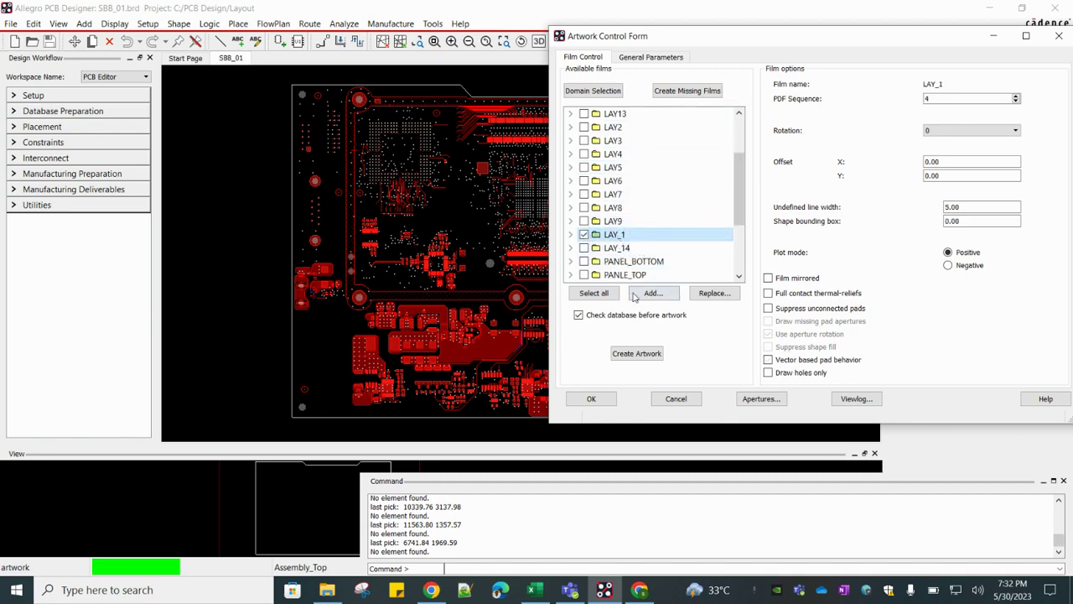
pyautogui.click(640, 354)
pyautogui.click(597, 359)
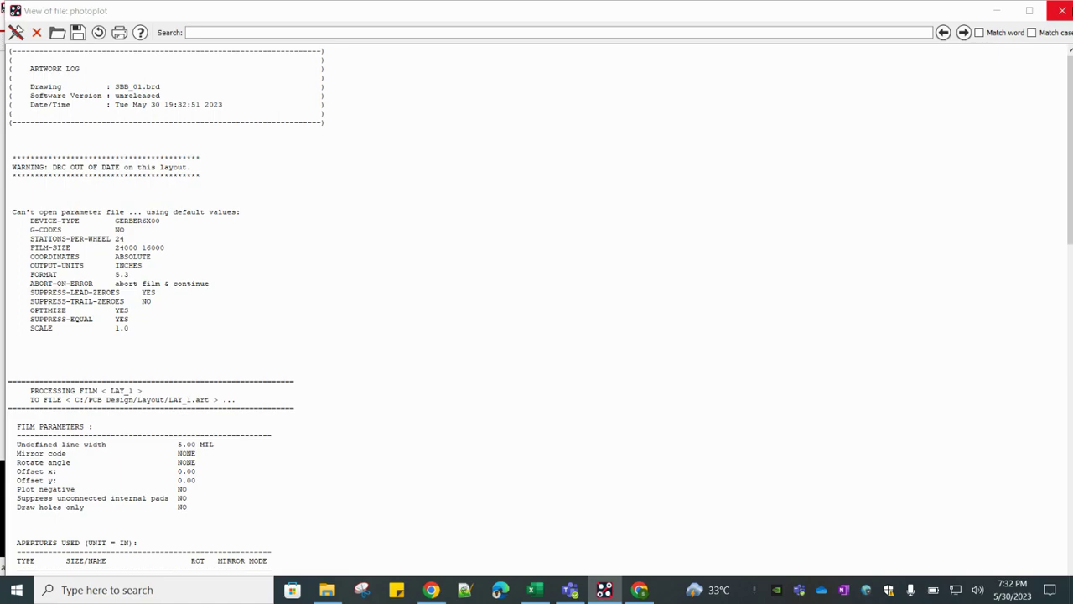
pyautogui.click(1063, 13)
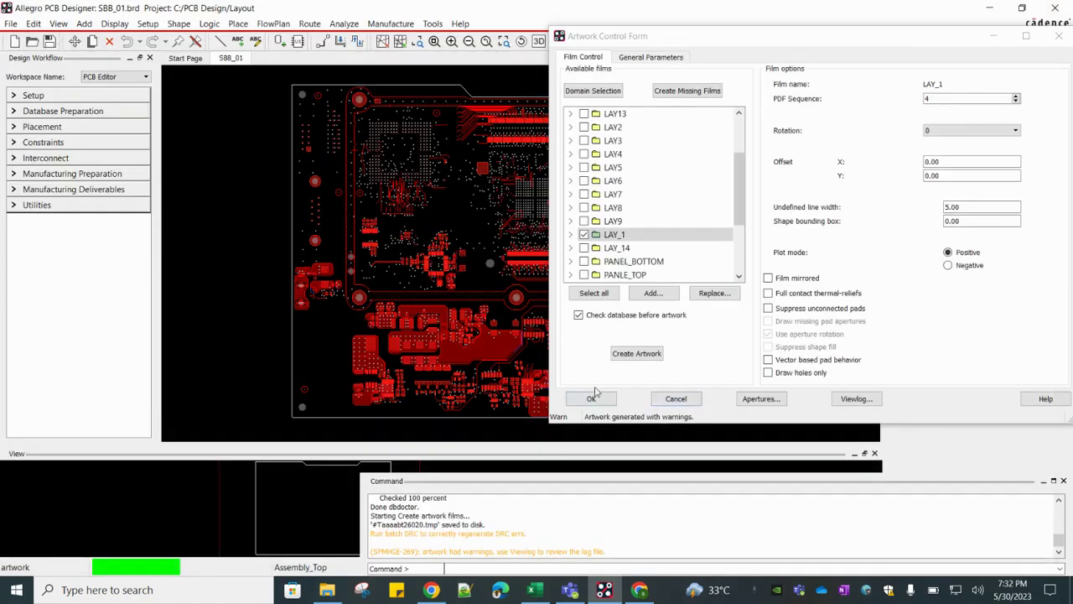
pyautogui.click(591, 400)
# Start a Gerber artwork import into the design from the File menu
pyautogui.click(278, 198)
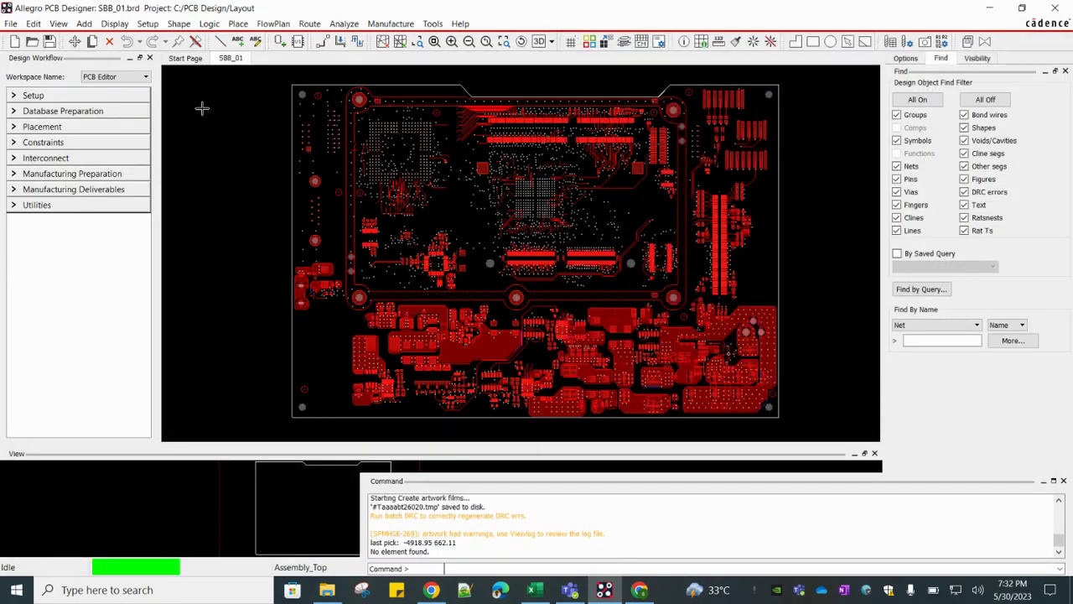
pyautogui.click(11, 23)
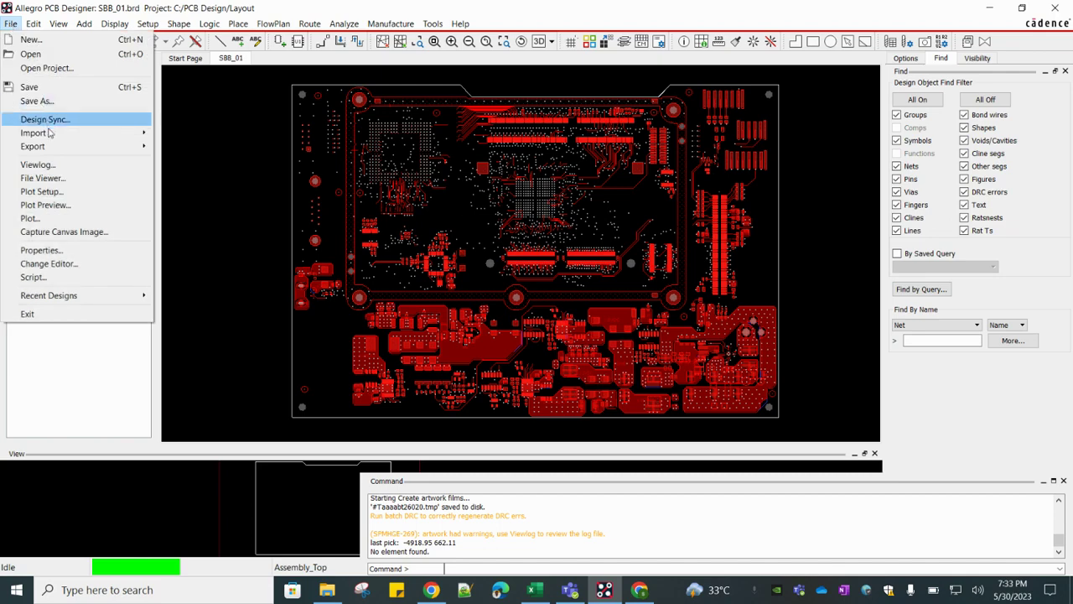
pyautogui.moveTo(50, 136)
pyautogui.click(197, 180)
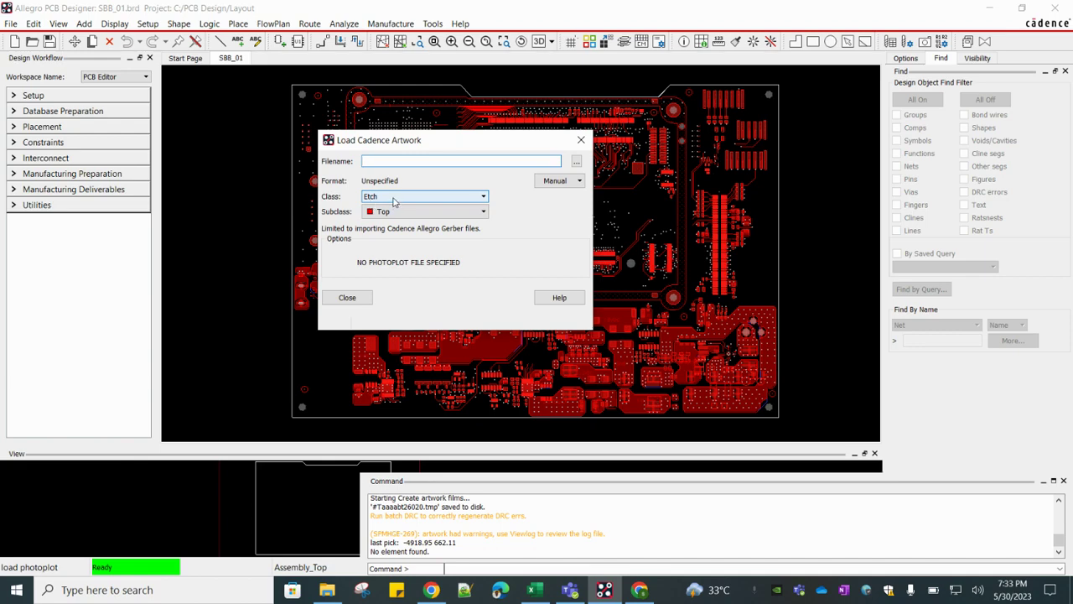
# Set the import target to class Board Geometry and subclass Pin_Top
pyautogui.click(392, 197)
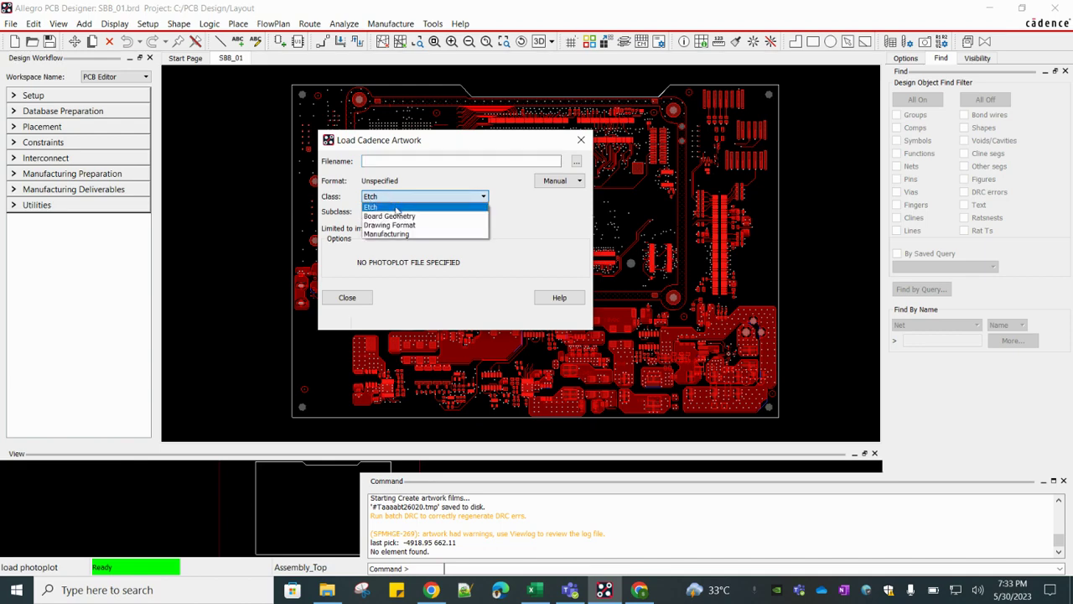
pyautogui.click(399, 215)
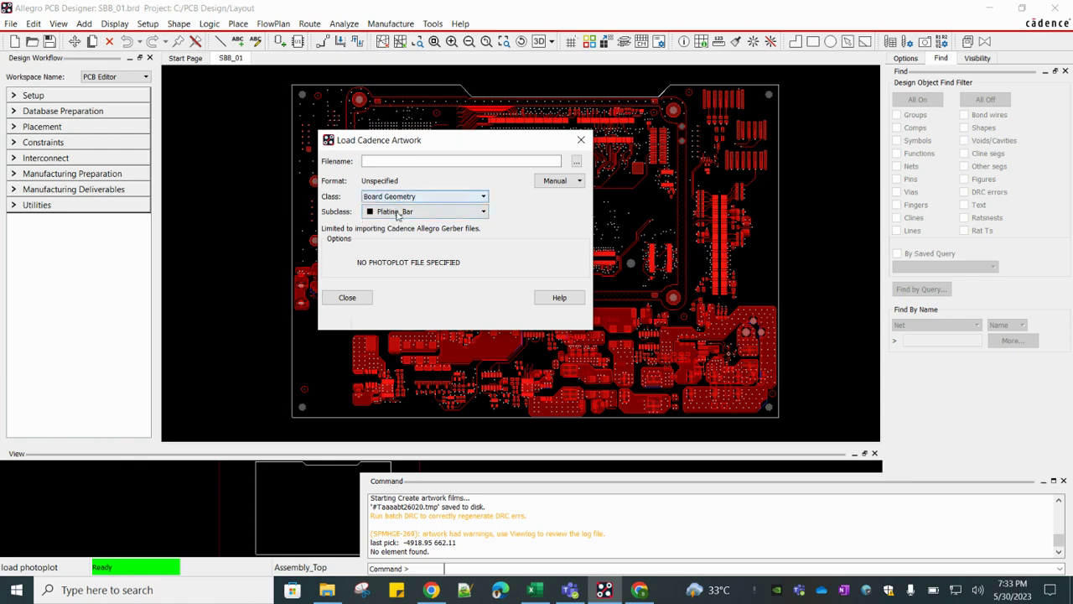
pyautogui.click(398, 215)
pyautogui.scroll(-2, 432, 339)
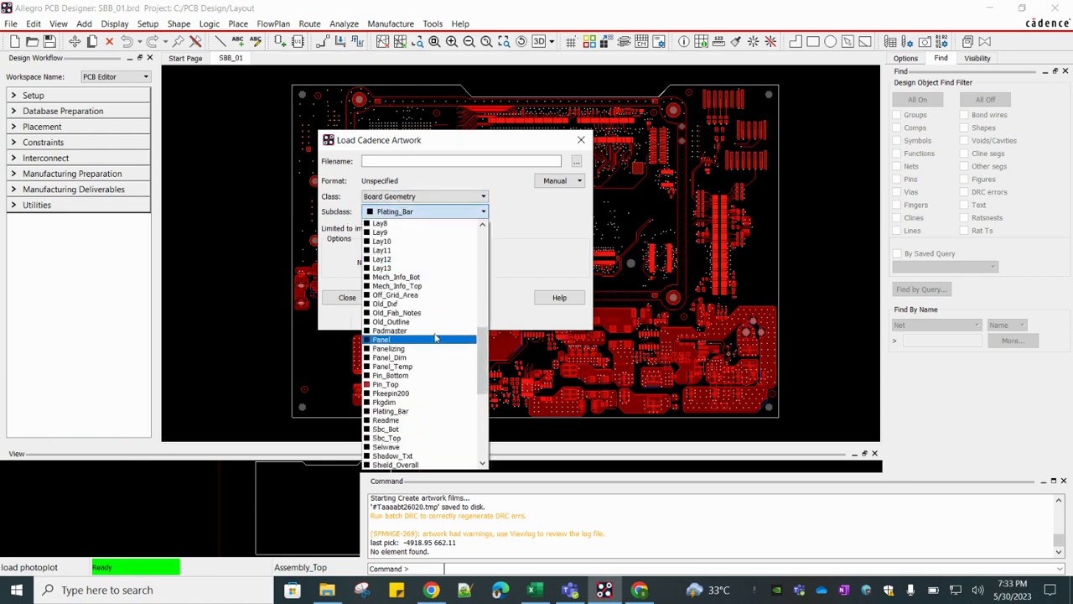
pyautogui.scroll(-2, 423, 441)
pyautogui.scroll(3, 424, 436)
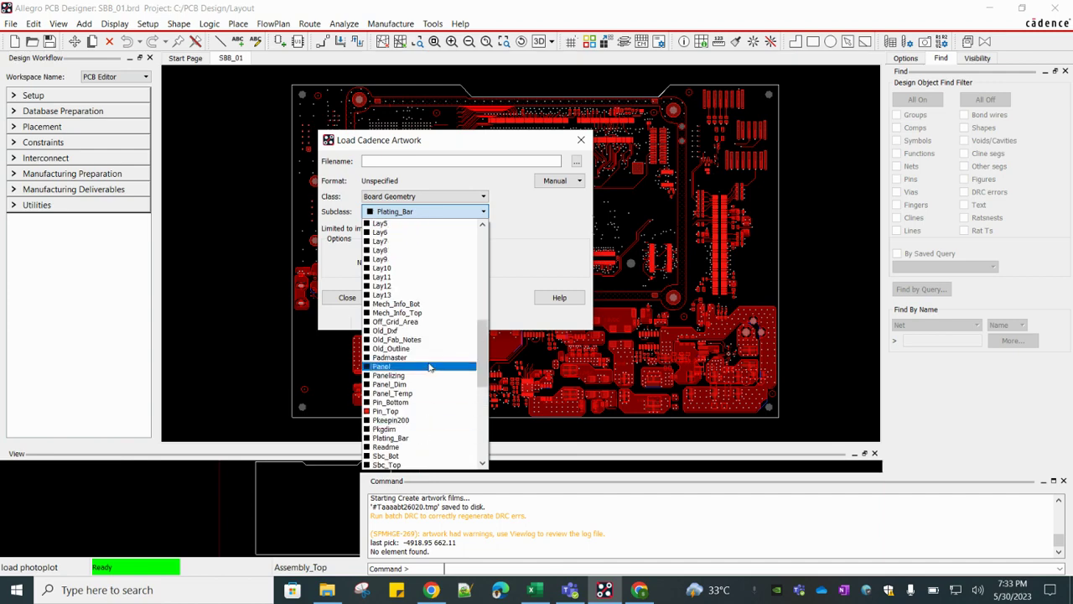
pyautogui.click(403, 411)
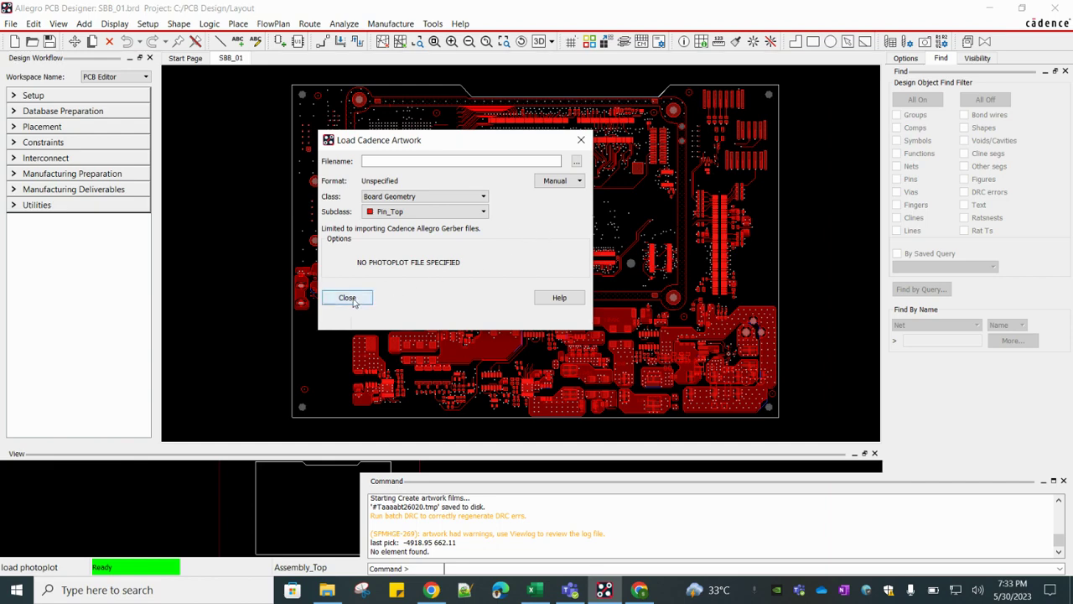
pyautogui.click(576, 161)
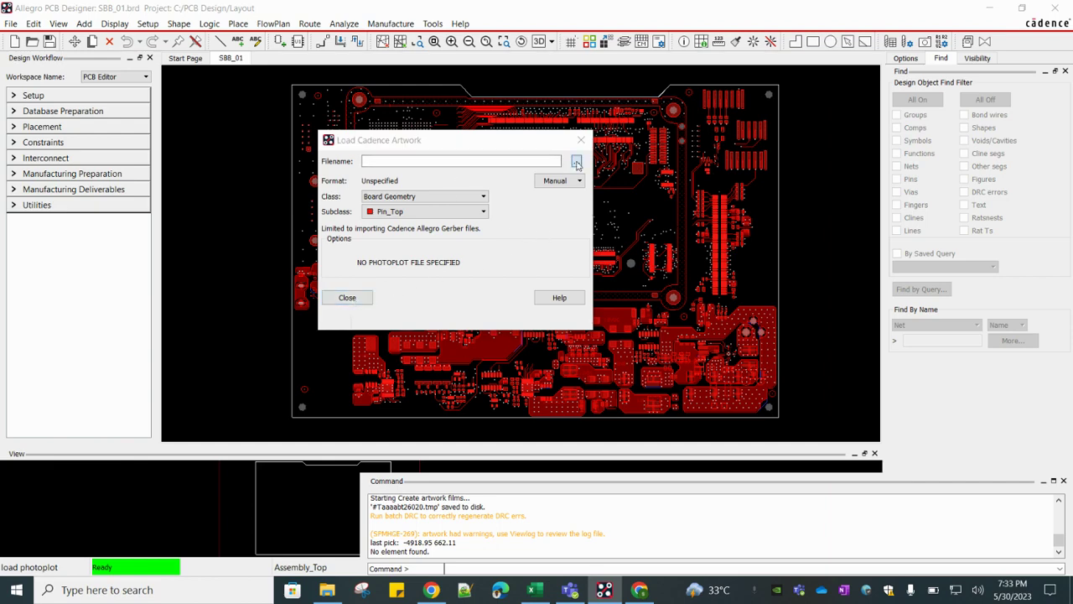
# Load LAY_1.art and place the imported artwork to the right of the board
pyautogui.click(490, 219)
pyautogui.click(690, 368)
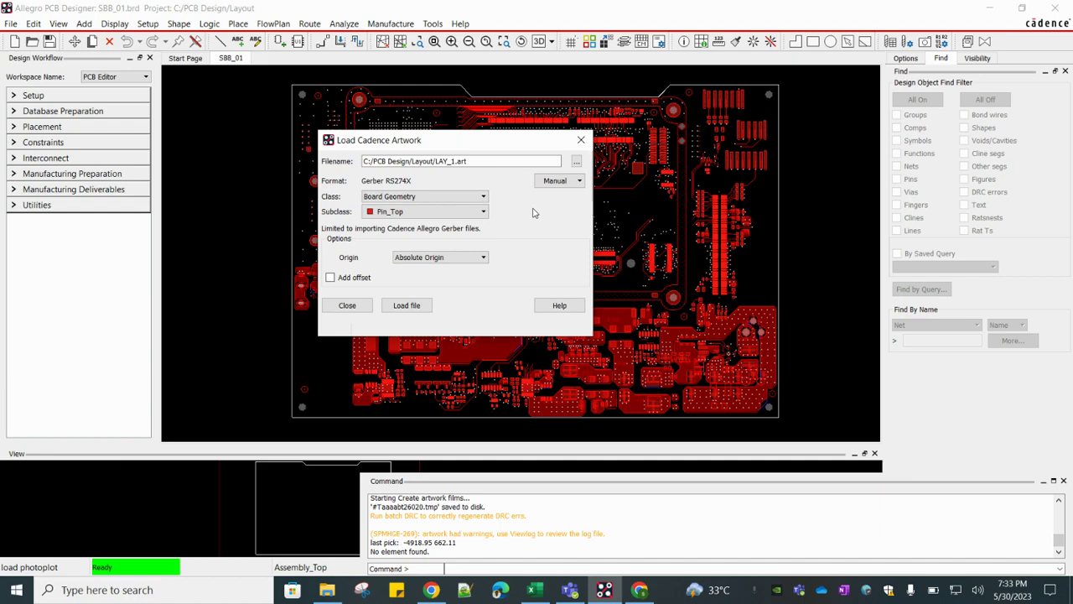
pyautogui.click(407, 305)
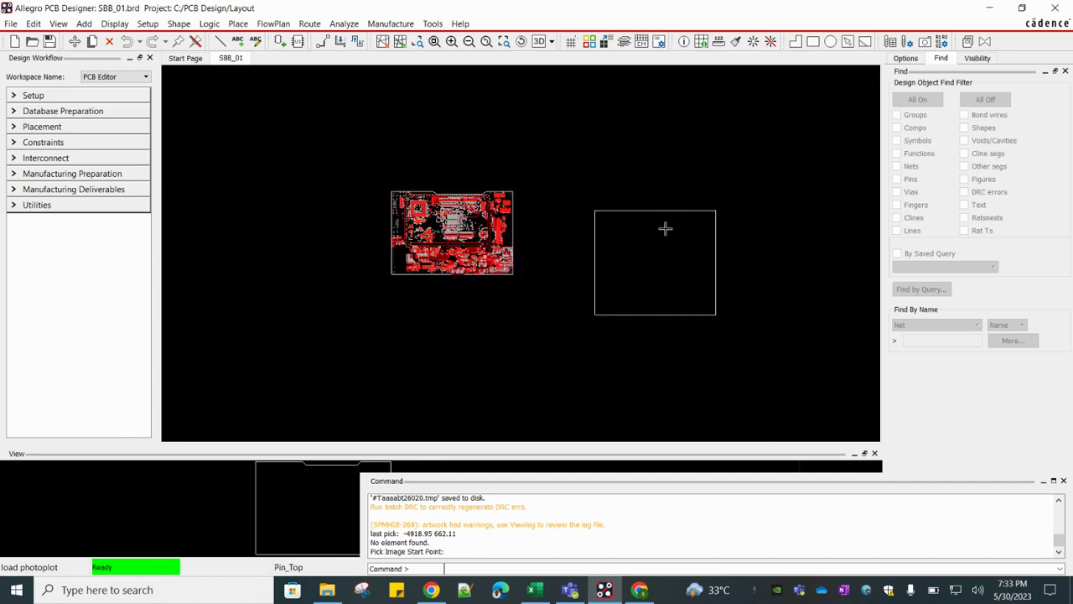
pyautogui.click(591, 207)
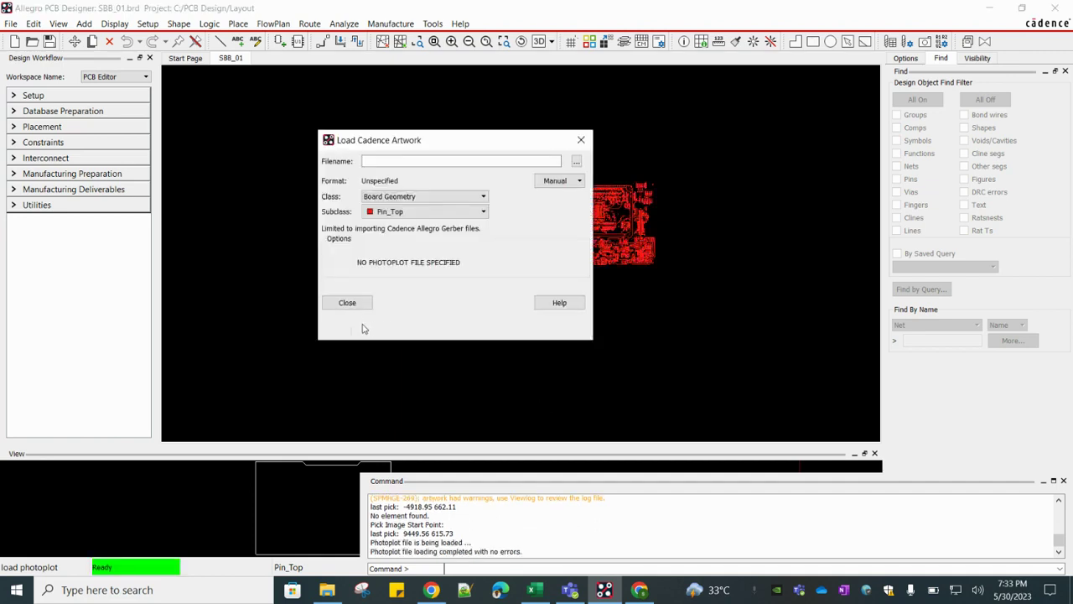
pyautogui.click(350, 305)
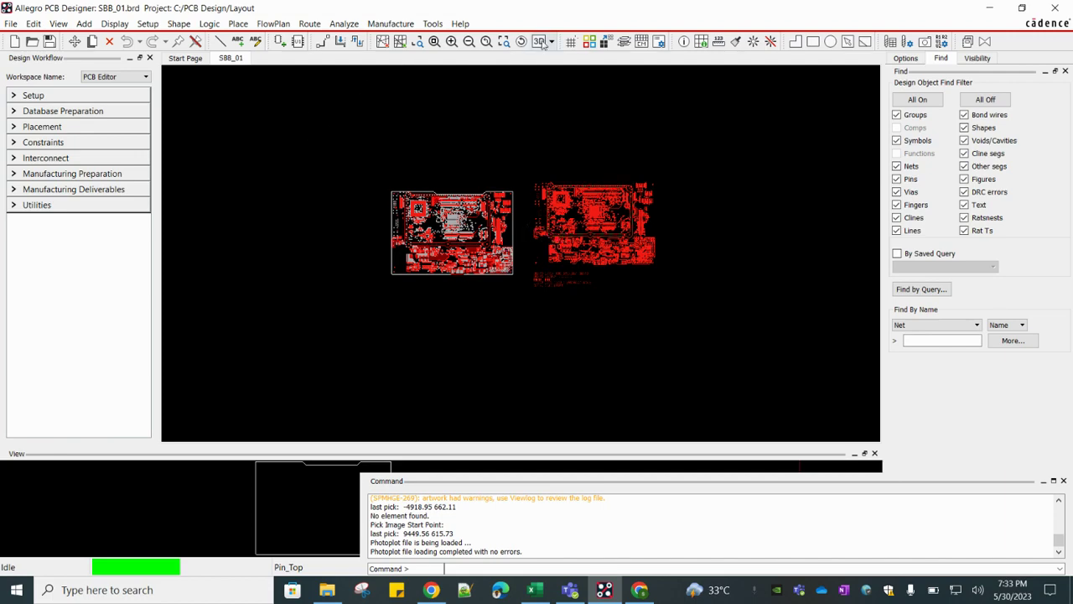
# Show the Board Geometry layer colours in the Color dialog
pyautogui.click(590, 42)
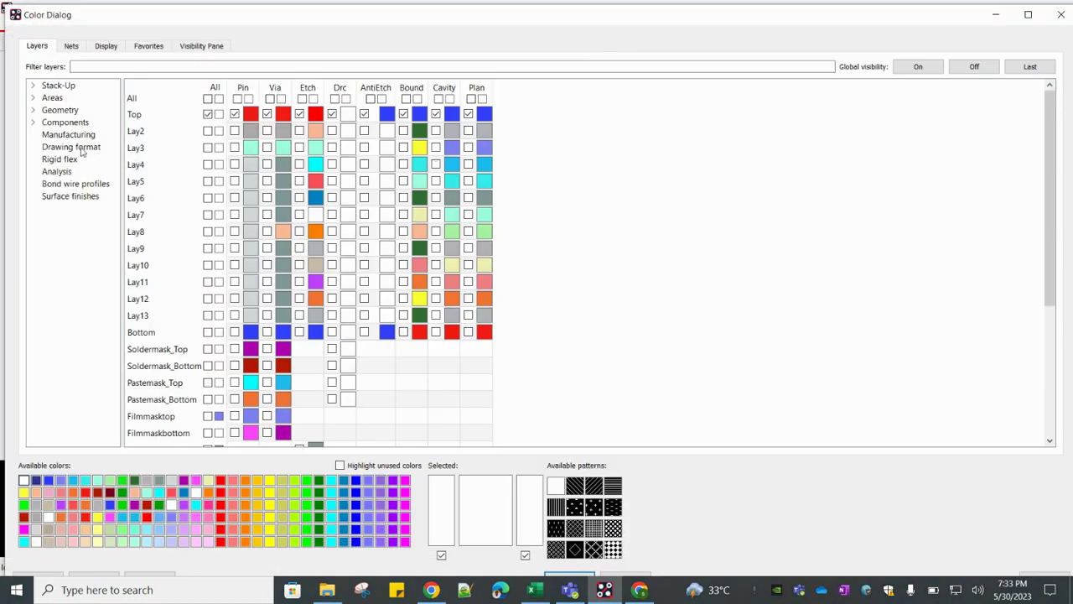
pyautogui.click(33, 110)
pyautogui.click(85, 122)
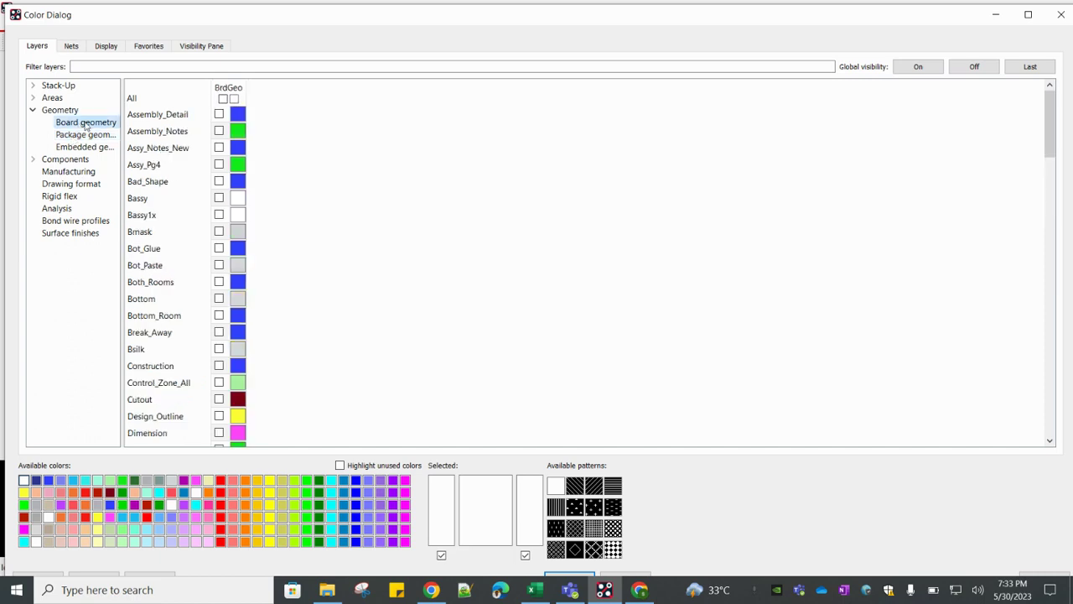
pyautogui.scroll(-15, 250, 354)
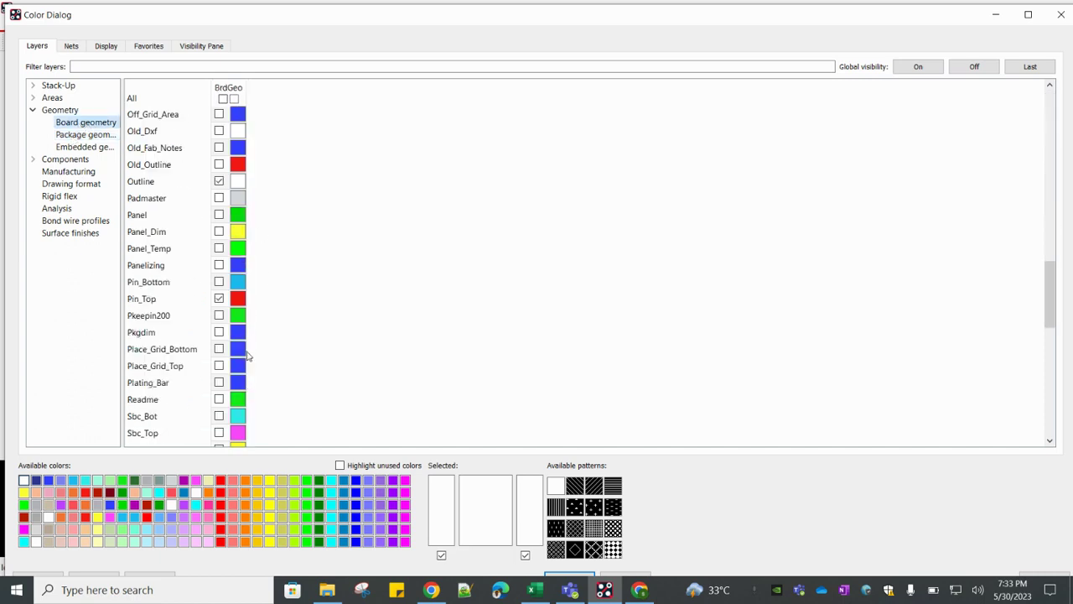
pyautogui.scroll(-1, 248, 356)
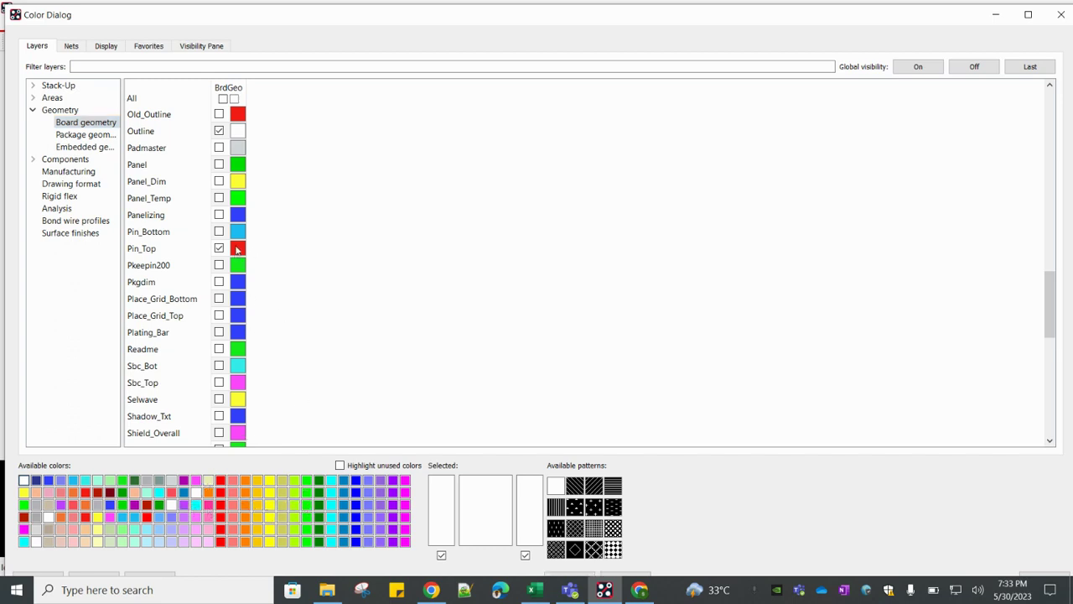
# Set the Pin_Top layer colour to green and apply it
pyautogui.click(239, 249)
pyautogui.click(307, 504)
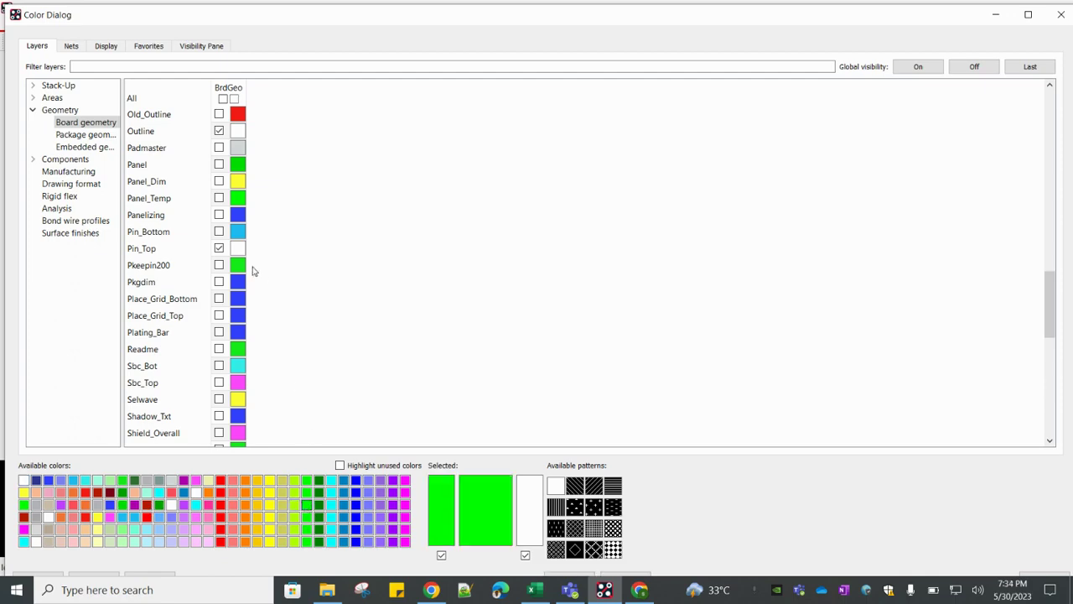
pyautogui.click(241, 251)
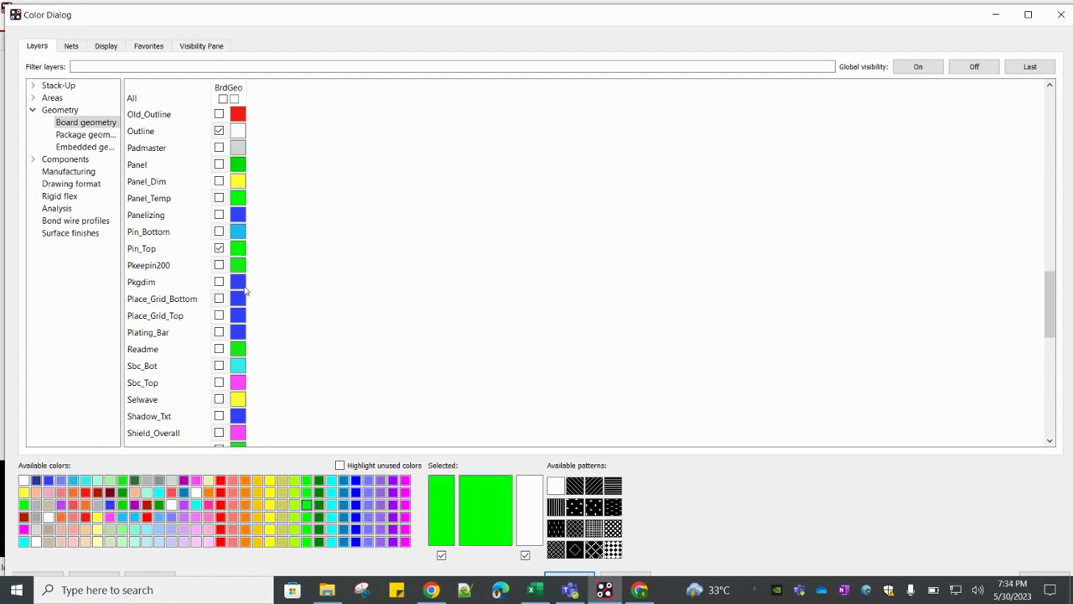
pyautogui.click(39, 574)
pyautogui.click(643, 284)
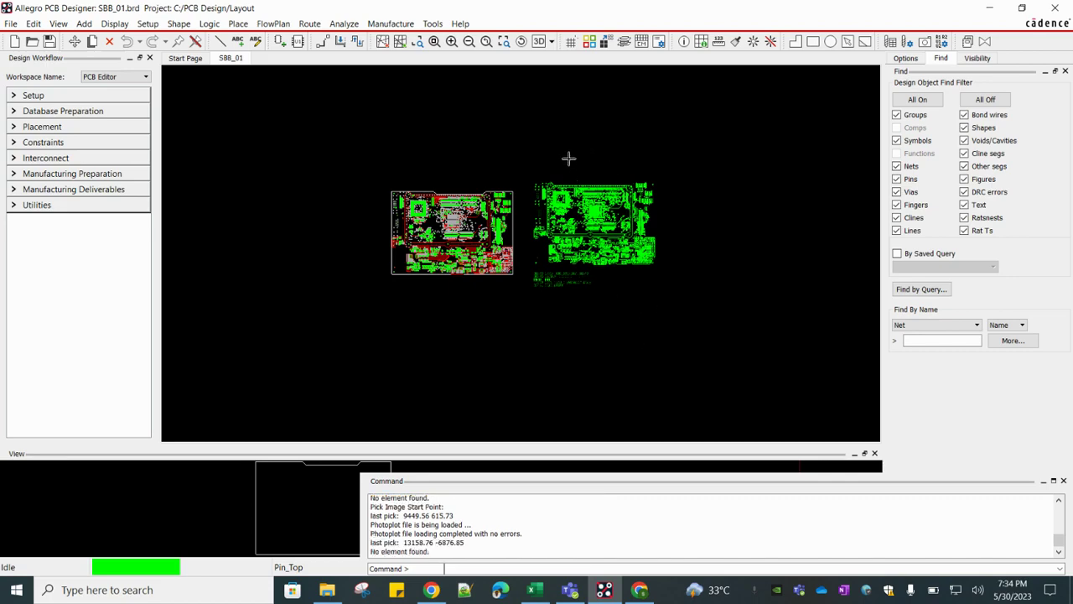
pyautogui.scroll(3, 566, 159)
pyautogui.scroll(-3, 531, 164)
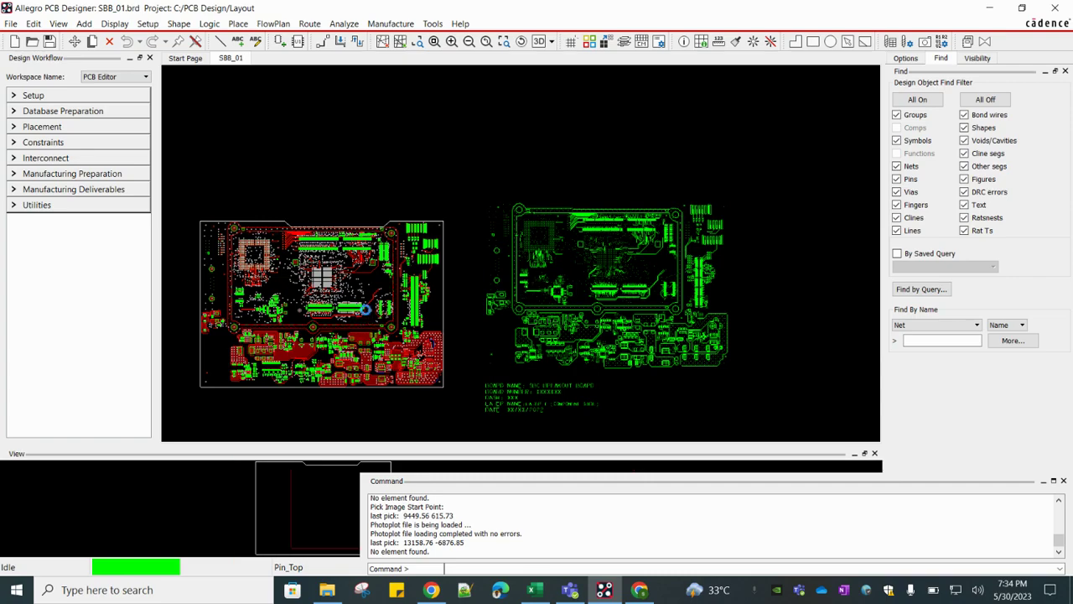
# Slide the outer trace's diagonal segment further up-left
pyautogui.scroll(5, 373, 276)
pyautogui.scroll(2, 386, 220)
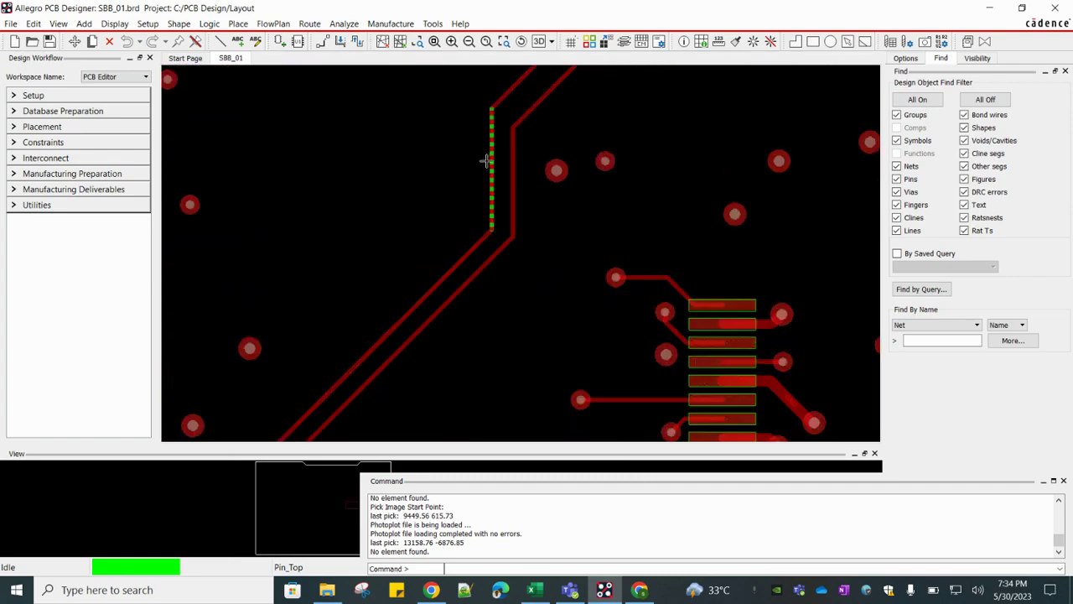
pyautogui.scroll(-4, 469, 201)
pyautogui.scroll(4, 494, 179)
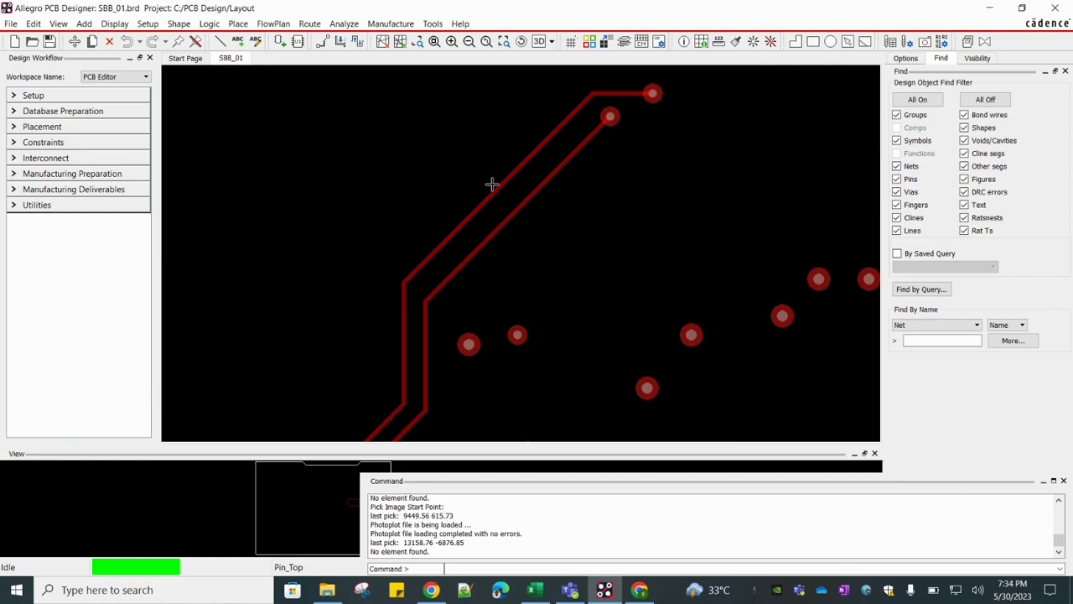
pyautogui.click(492, 184)
pyautogui.rightClick(492, 184)
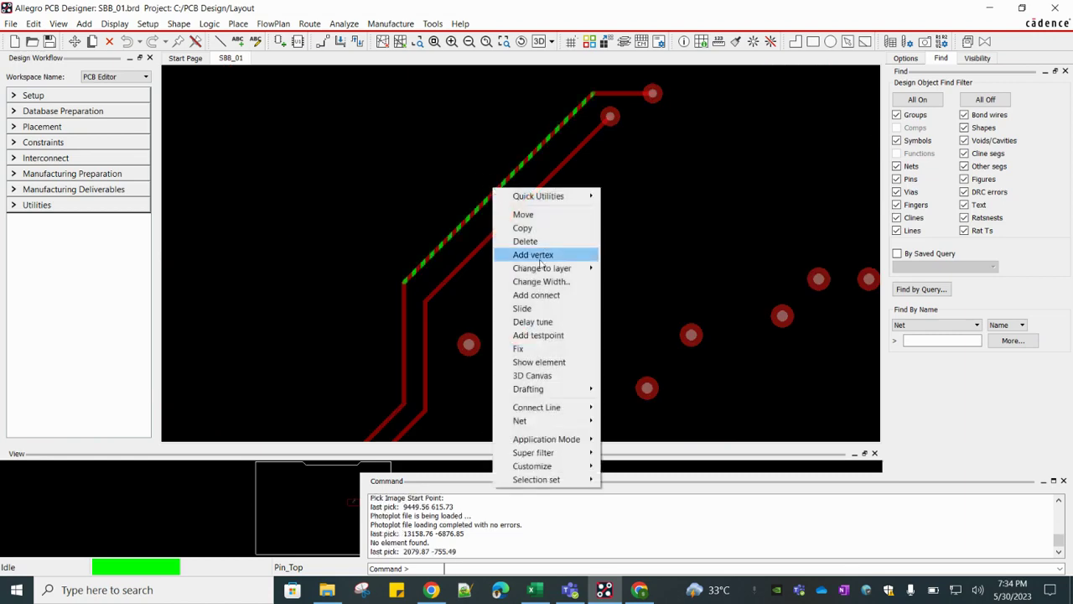
pyautogui.click(522, 309)
pyautogui.click(540, 189)
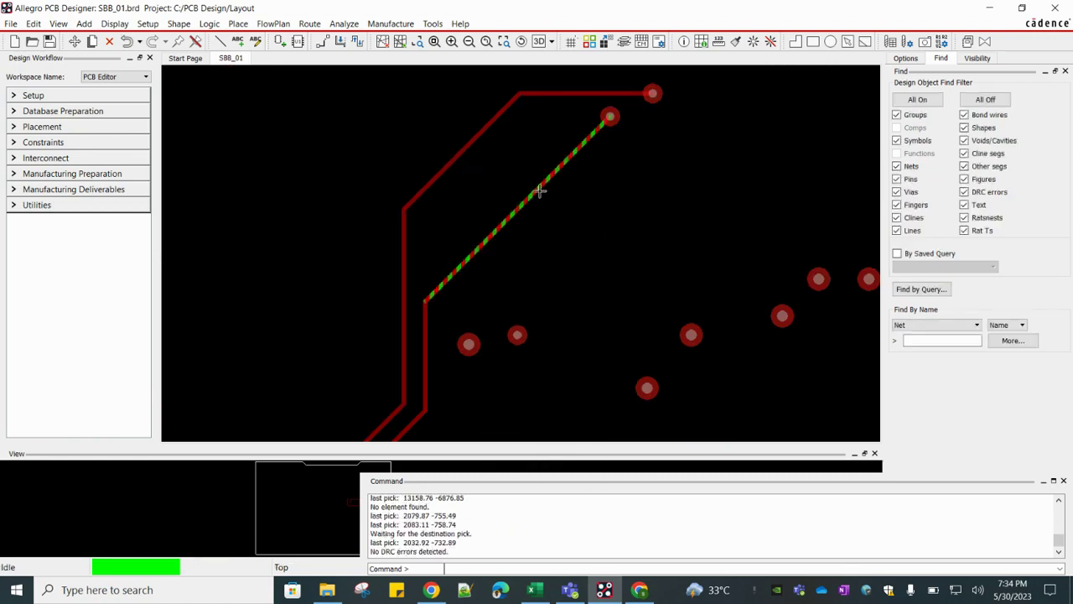
# Slide the inner trace's diagonal segment up-left to its new position
pyautogui.rightClick(537, 189)
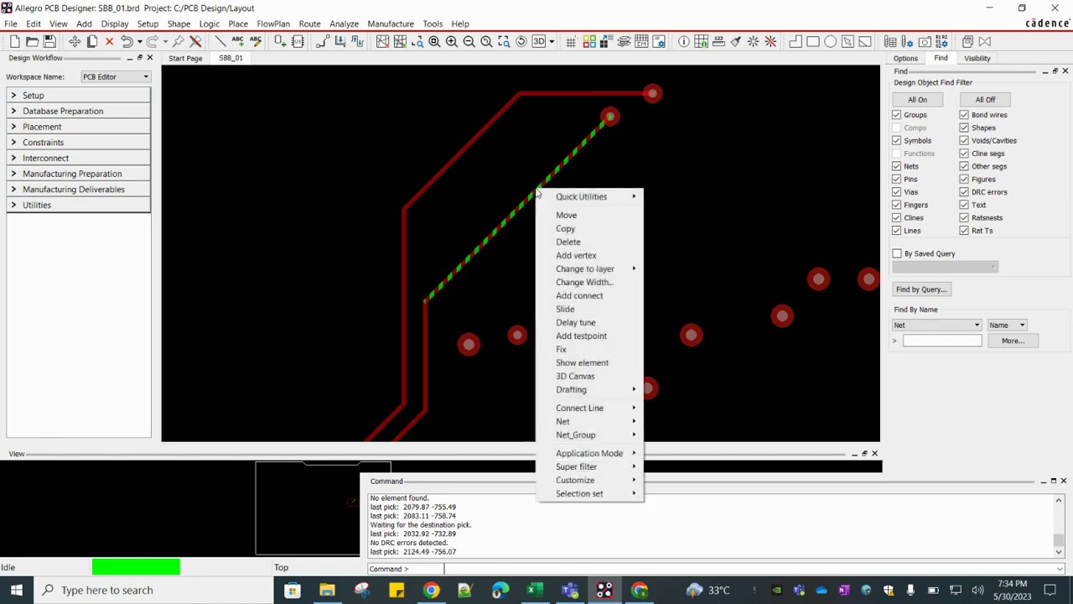
pyautogui.click(566, 309)
pyautogui.click(529, 179)
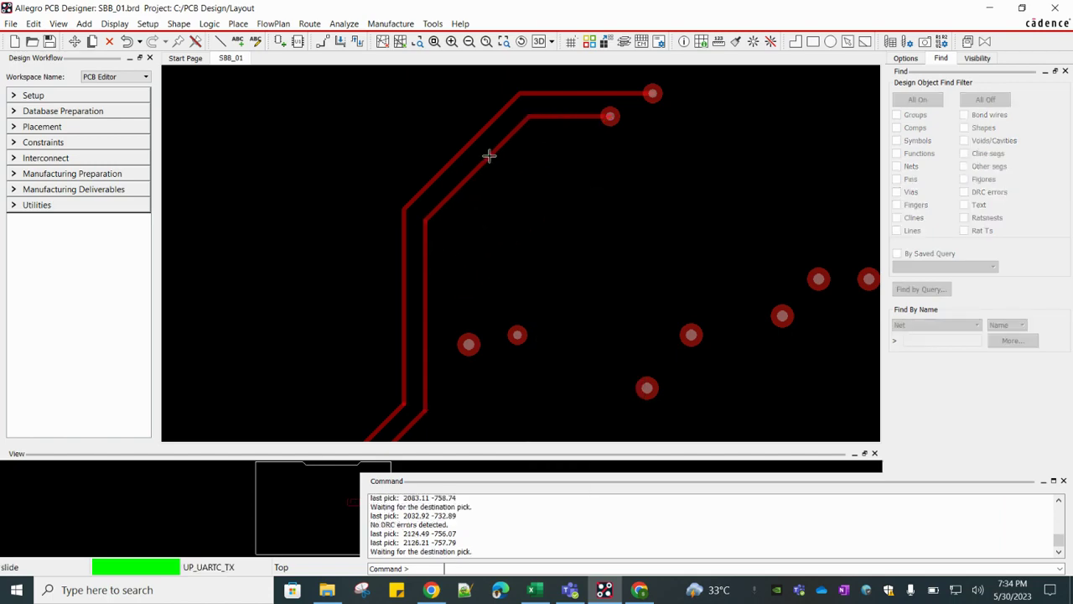
pyautogui.click(494, 186)
pyautogui.scroll(-5, 343, 148)
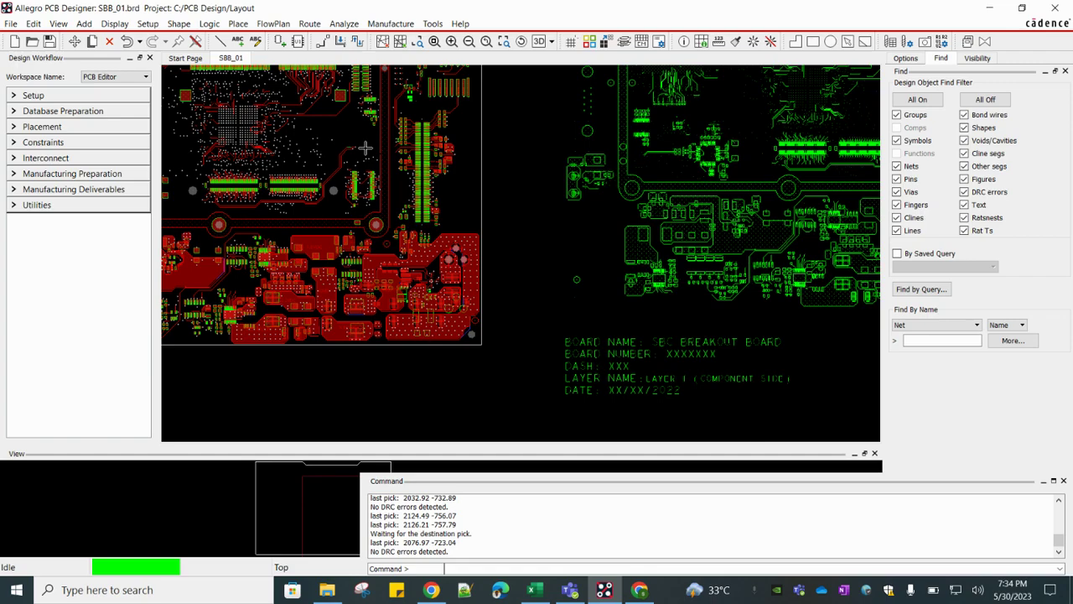
# Window-select all the green Gerber artwork and zoom onto its lower-left via
pyautogui.scroll(-2, 500, 180)
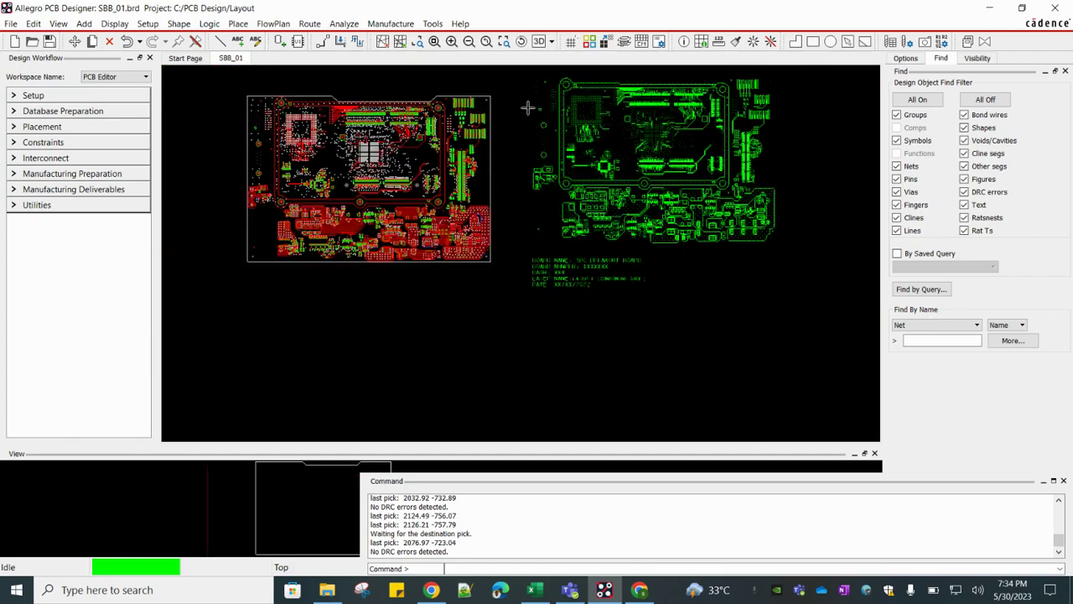
pyautogui.scroll(-1, 520, 154)
pyautogui.scroll(1, 569, 161)
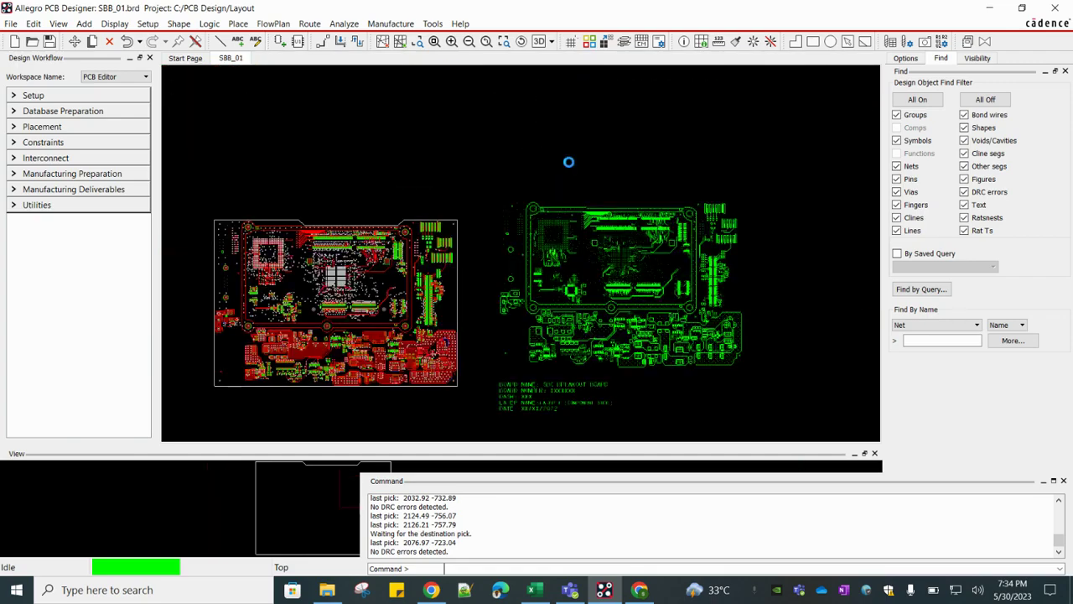
pyautogui.scroll(1, 560, 168)
pyautogui.scroll(-1, 542, 174)
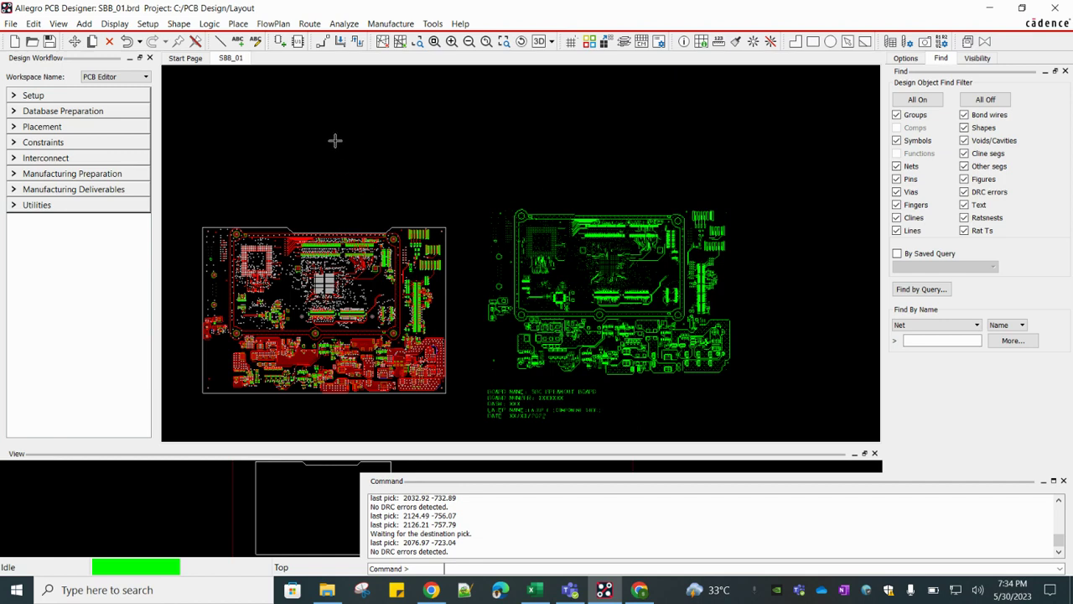
pyautogui.moveTo(485, 196); pyautogui.dragTo(744, 377)
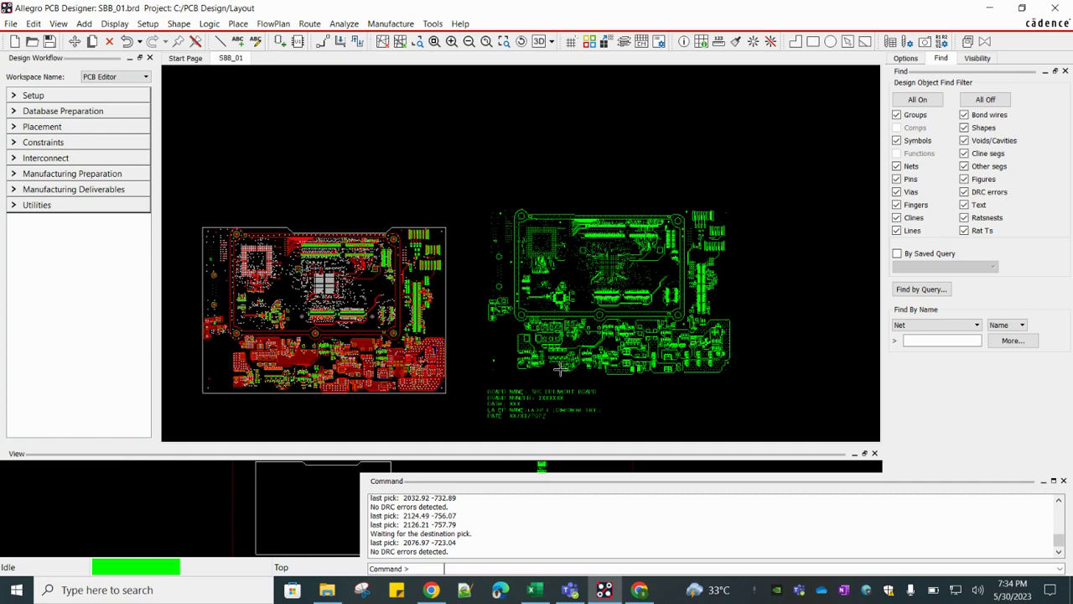
pyautogui.scroll(1, 560, 370)
pyautogui.scroll(3, 420, 355)
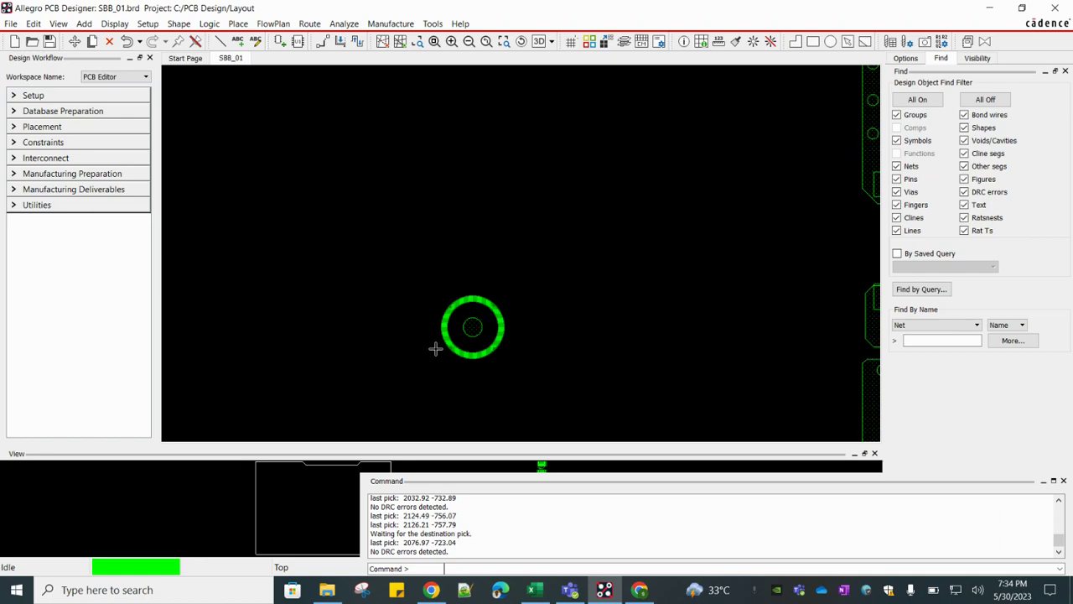
pyautogui.click(115, 24)
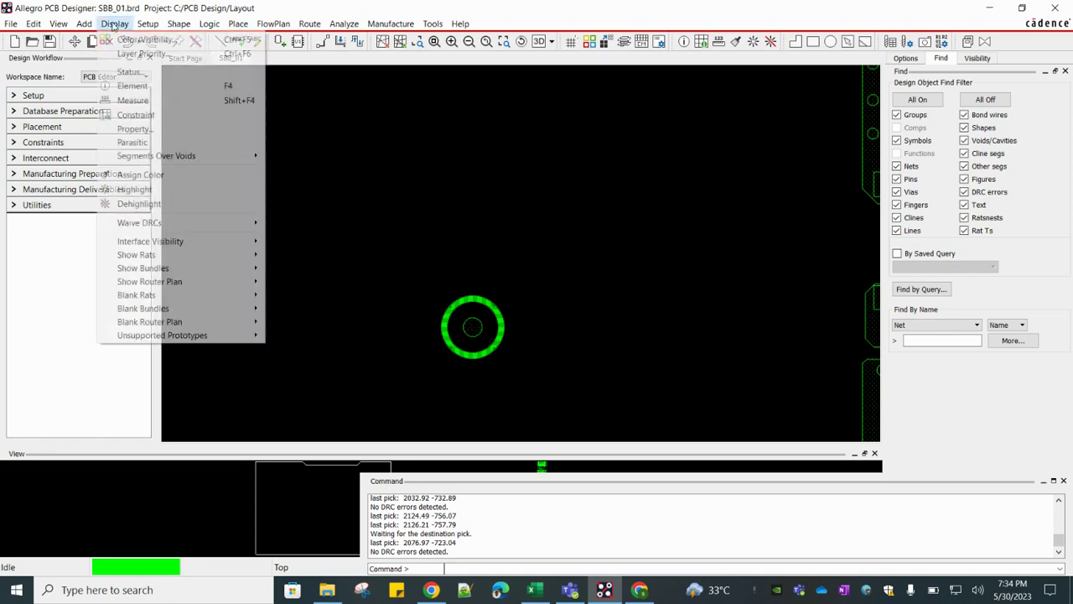
pyautogui.click(143, 39)
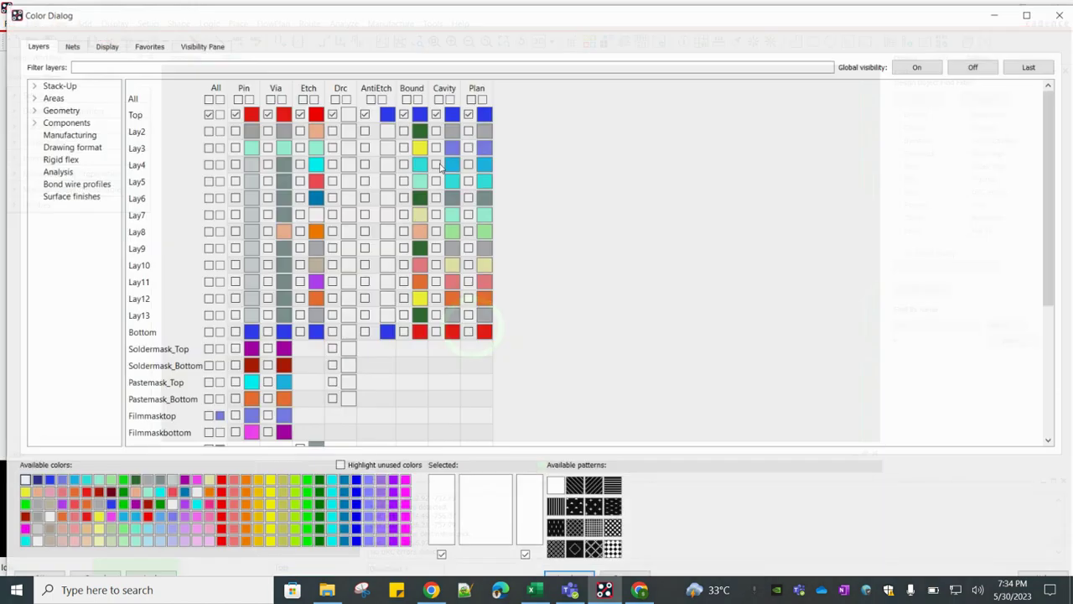
pyautogui.click(74, 48)
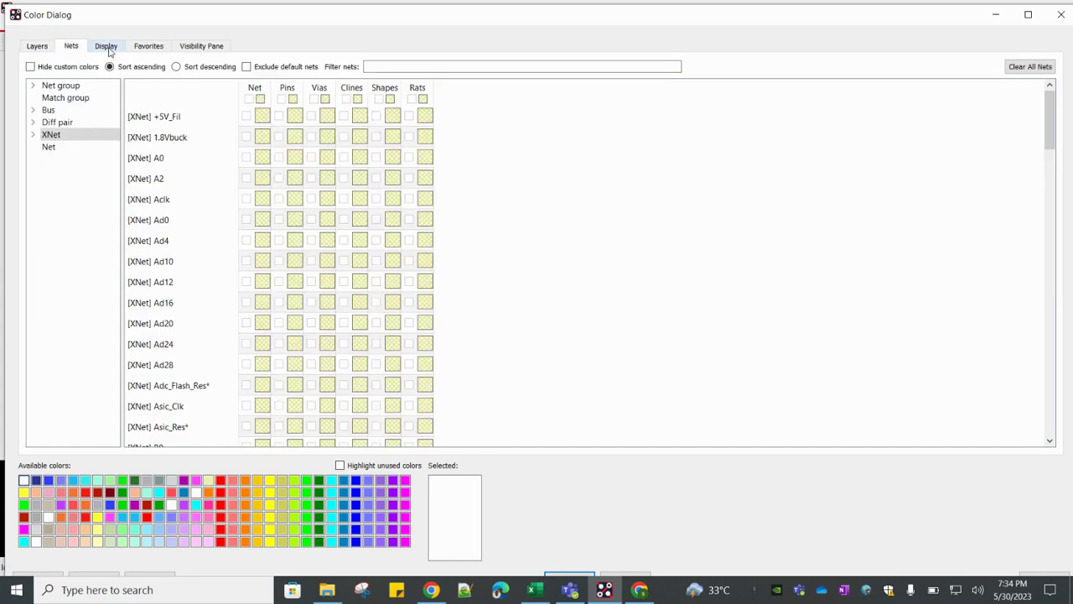
pyautogui.click(110, 49)
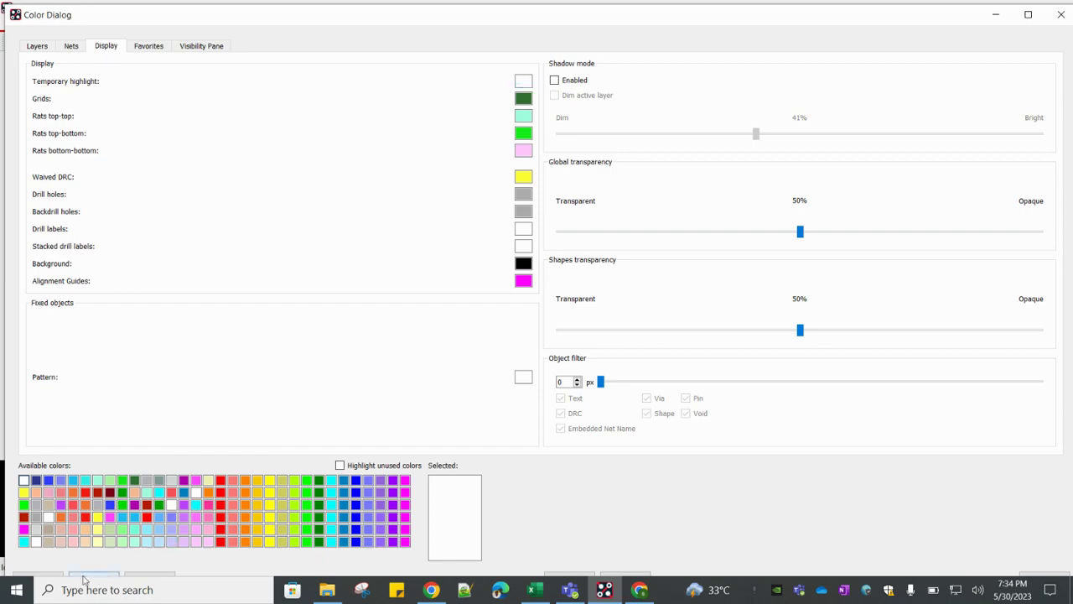
pyautogui.click(27, 574)
pyautogui.scroll(-2, 383, 261)
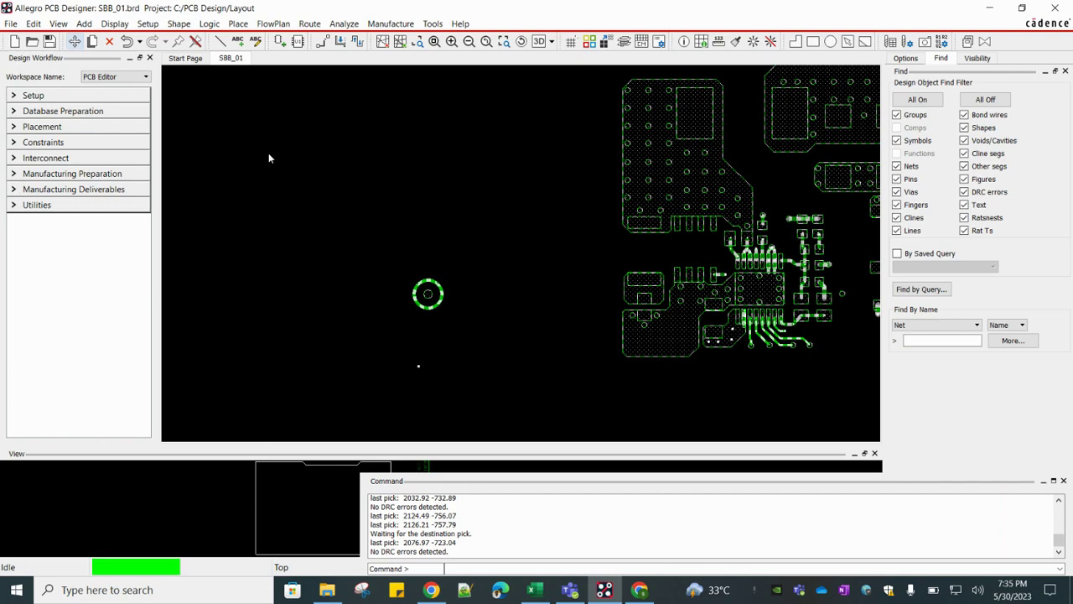
# Move the green artwork from its corner via centre onto the red board's matching hole
pyautogui.click(428, 294)
pyautogui.scroll(4, 428, 294)
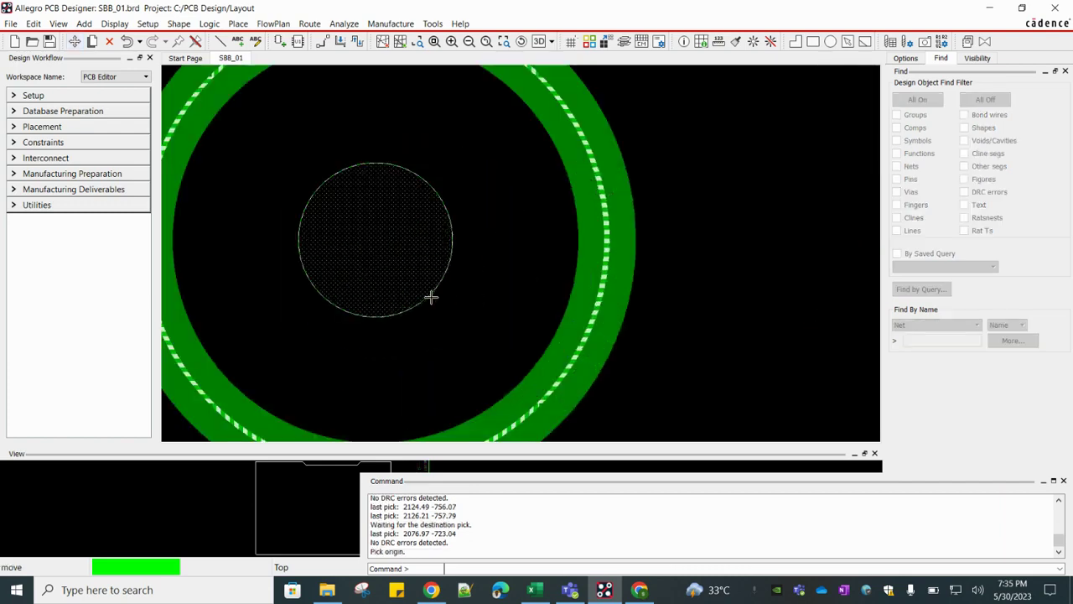
pyautogui.click(381, 249)
pyautogui.scroll(-2, 393, 254)
pyautogui.scroll(-4, 481, 265)
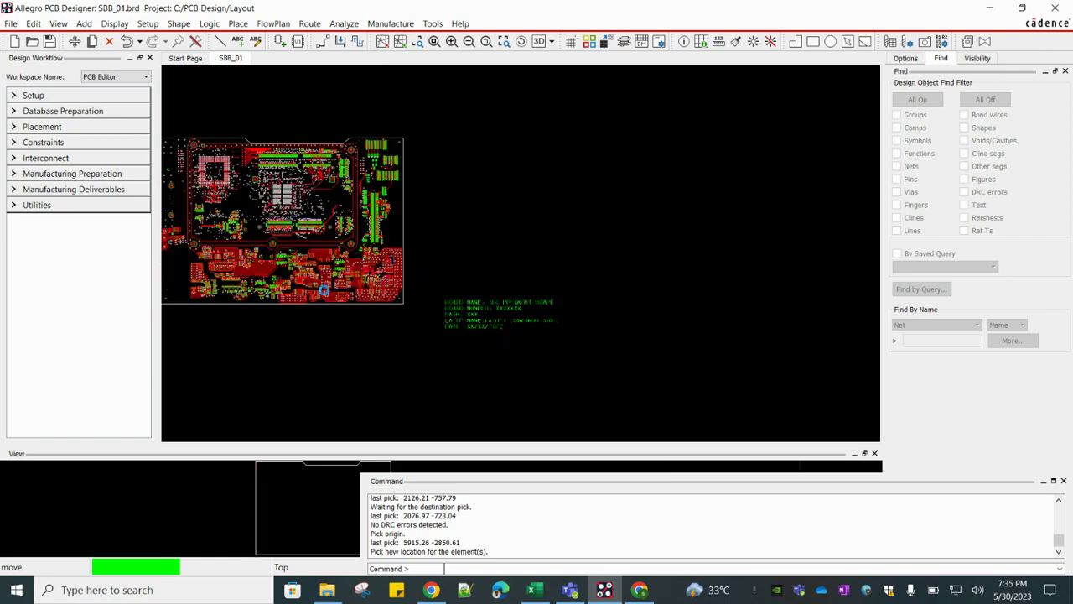
pyautogui.scroll(-2, 411, 273)
pyautogui.scroll(5, 391, 270)
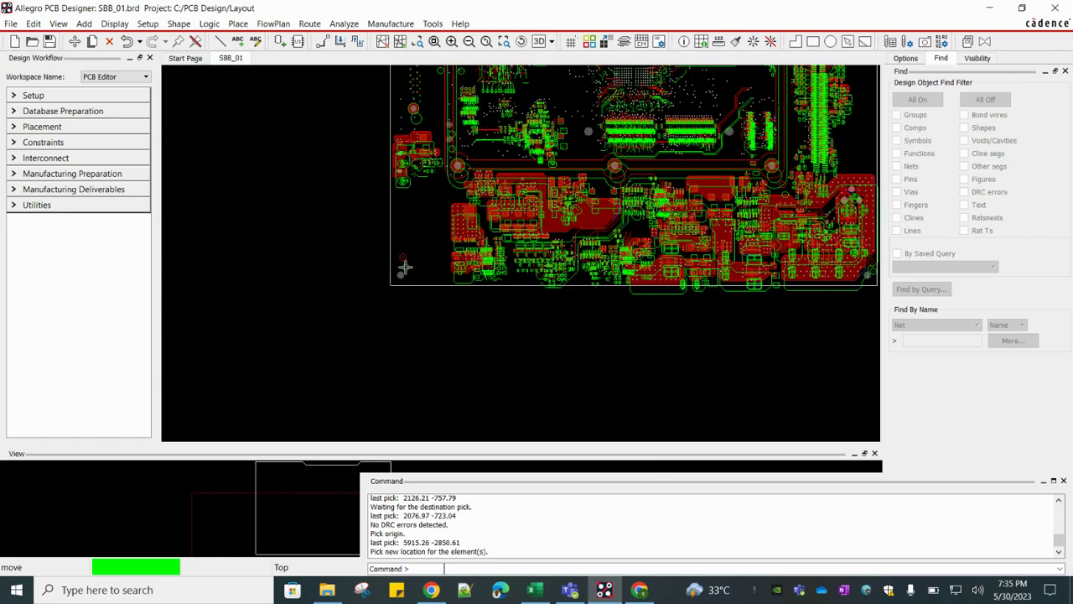
pyautogui.scroll(3, 374, 220)
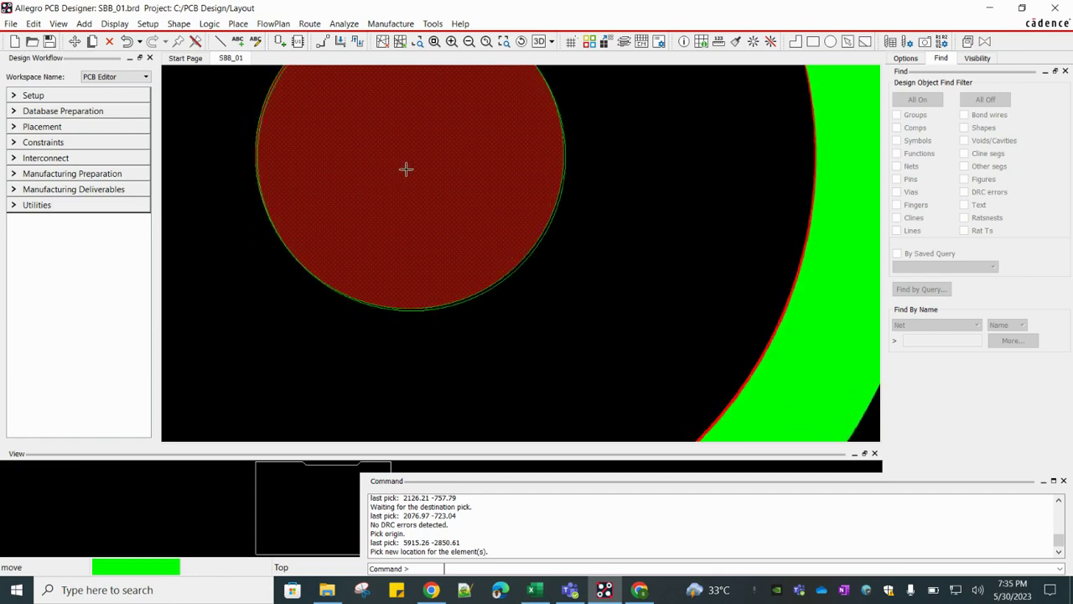
pyautogui.scroll(2, 406, 169)
pyautogui.scroll(-2, 405, 171)
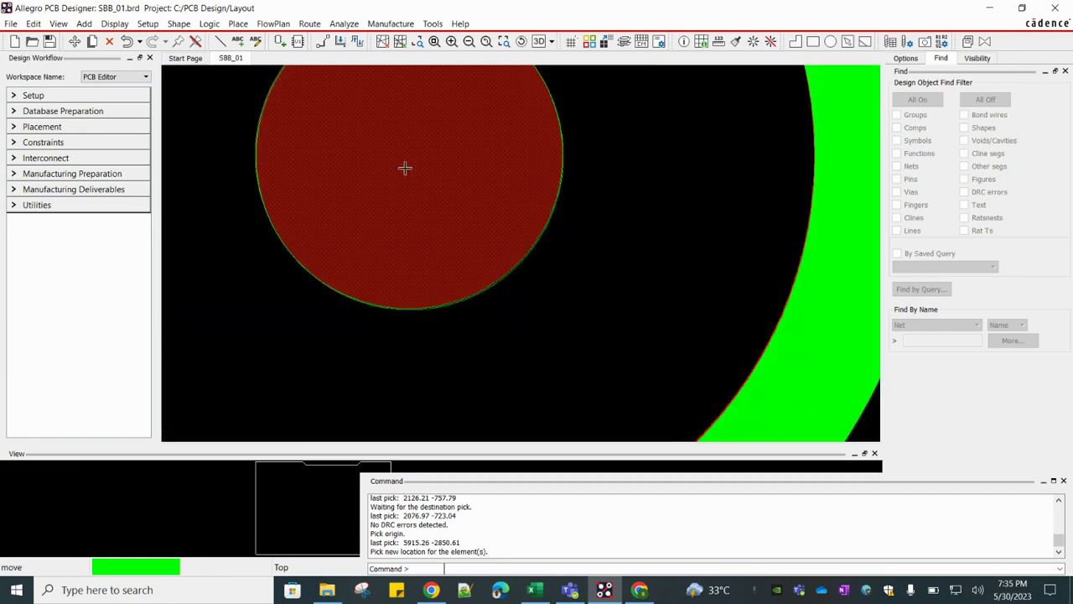
pyautogui.click(405, 169)
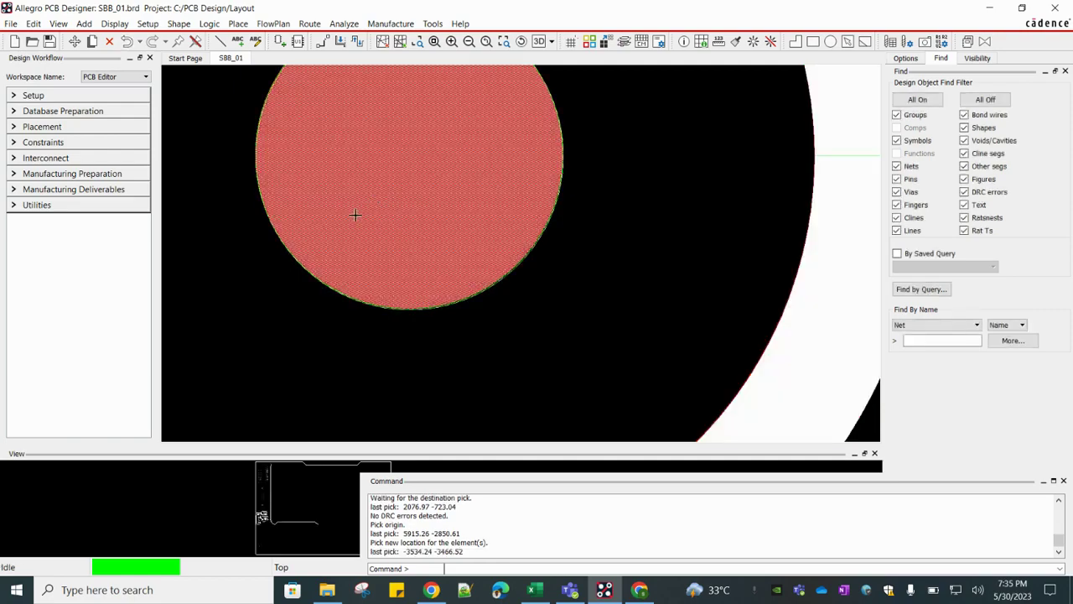
pyautogui.scroll(-3, 348, 218)
# Deselect everything and zoom onto the slid trace pair to compare green and red paths
pyautogui.scroll(-2, 343, 221)
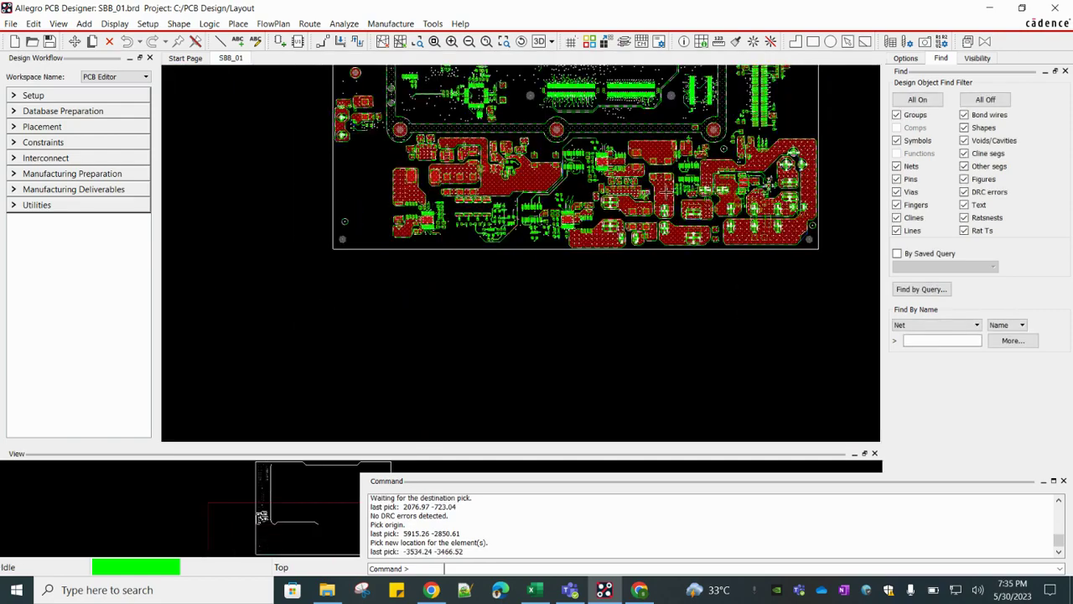
pyautogui.scroll(2, 678, 80)
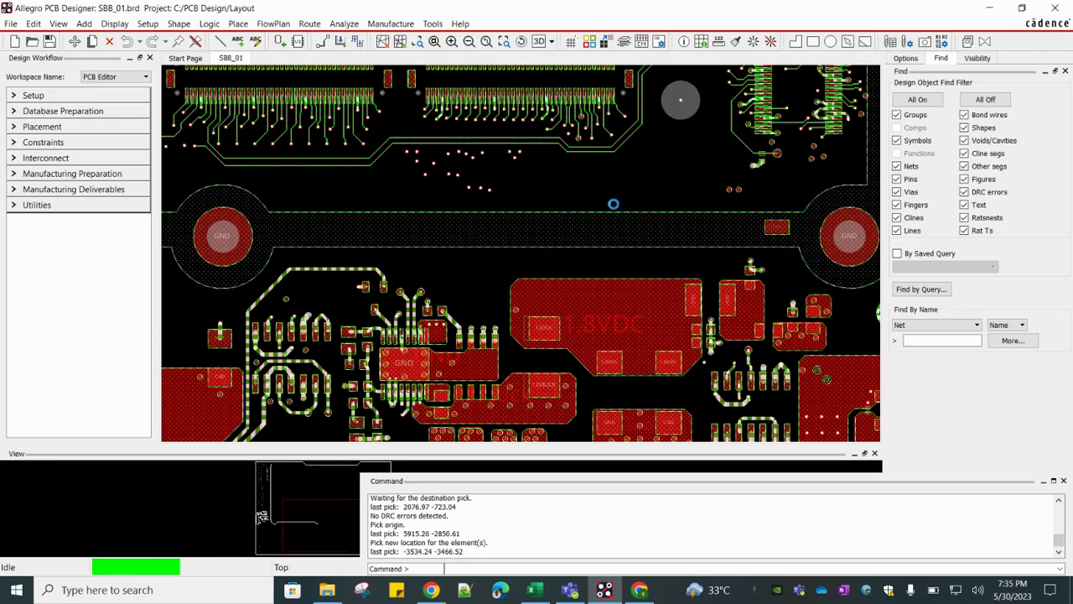
pyautogui.click(670, 97)
pyautogui.scroll(3, 669, 99)
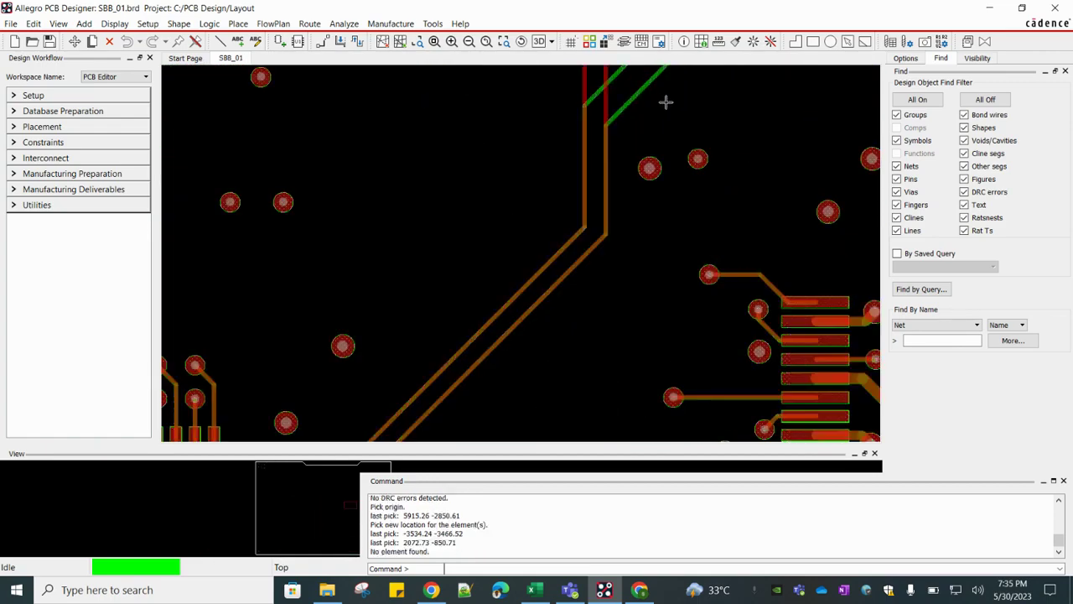
pyautogui.scroll(-2, 615, 180)
pyautogui.scroll(3, 616, 179)
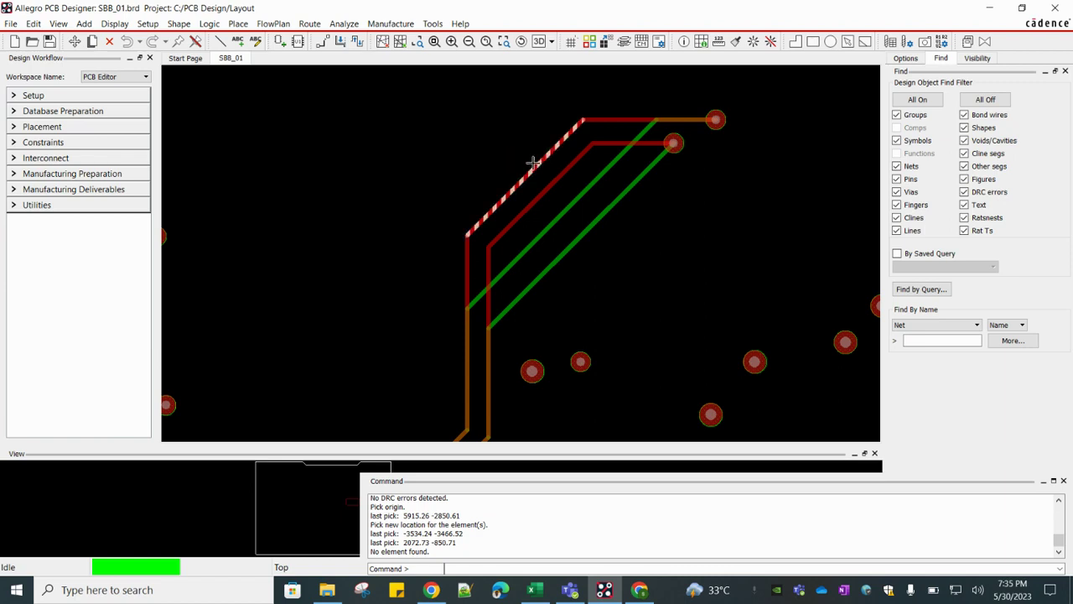